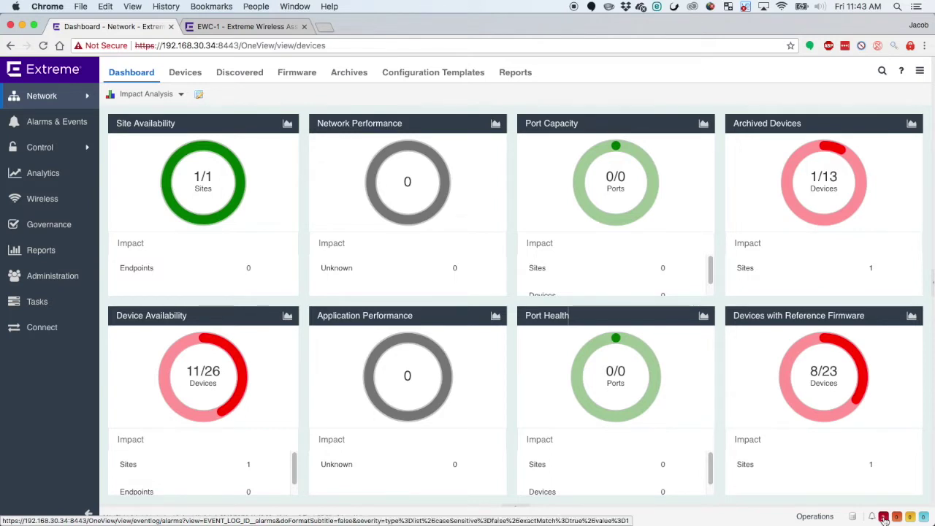
Step: View the list of current critical alarms from the Network dashboard, closing its browser page when done
left_click(883, 518)
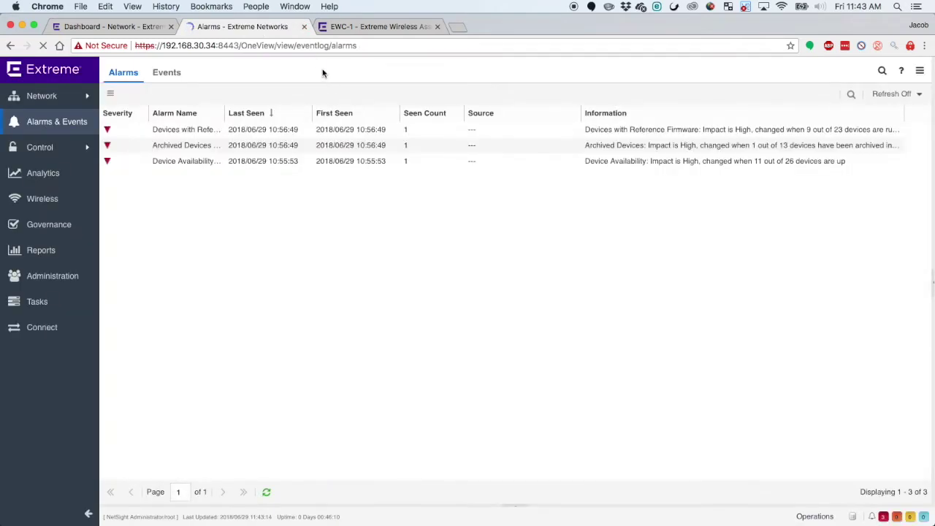
left_click(305, 27)
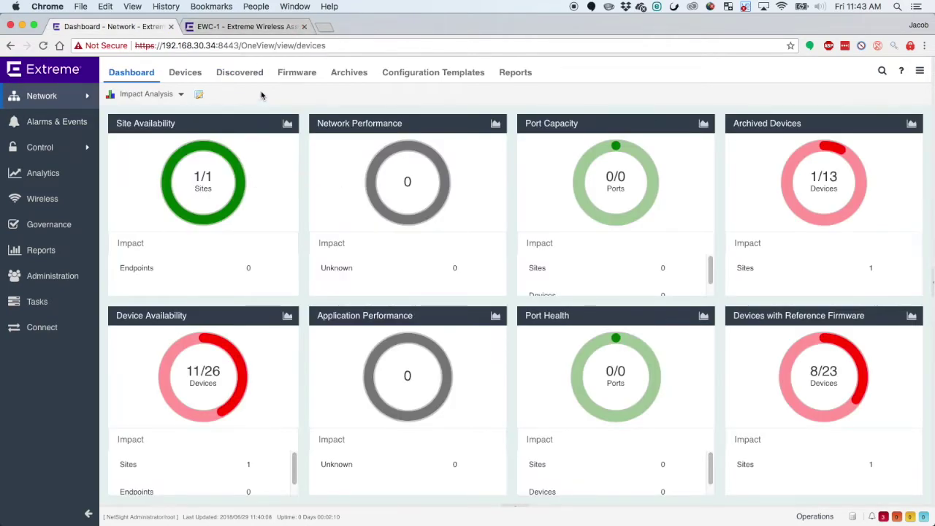
Step: Open the Alarm Configuration list under Alarms & Events and collapse the main navigation
left_click(65, 129)
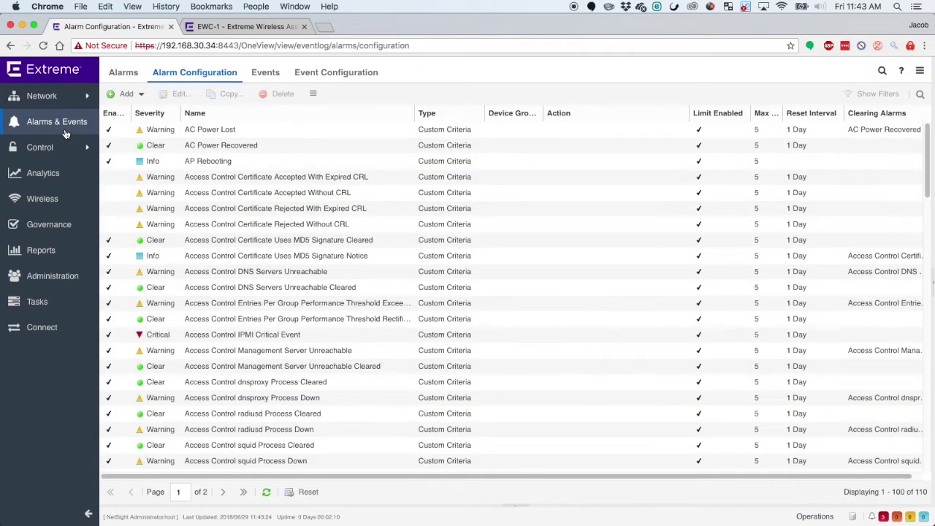
left_click(87, 514)
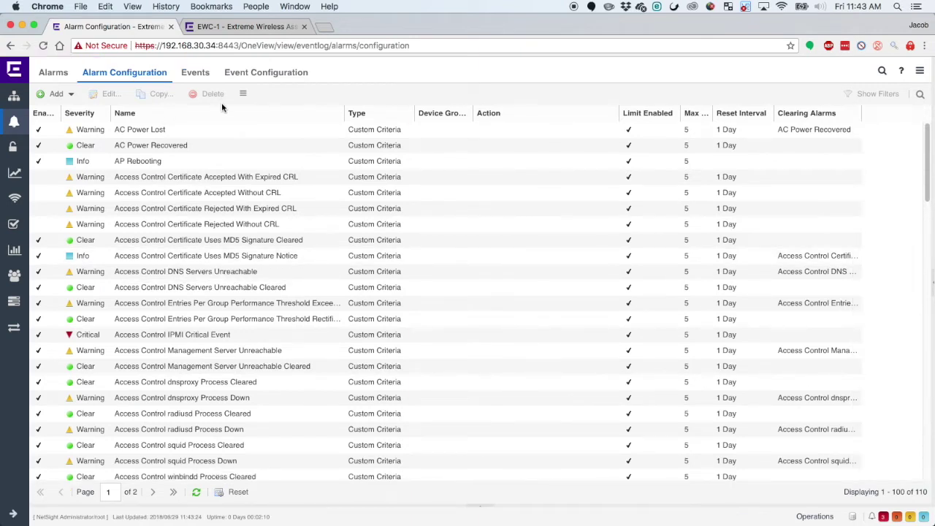
Step: Look through the names, severities and types of the alarm definitions on the first page of the list
scroll(225, 184, "down", 5)
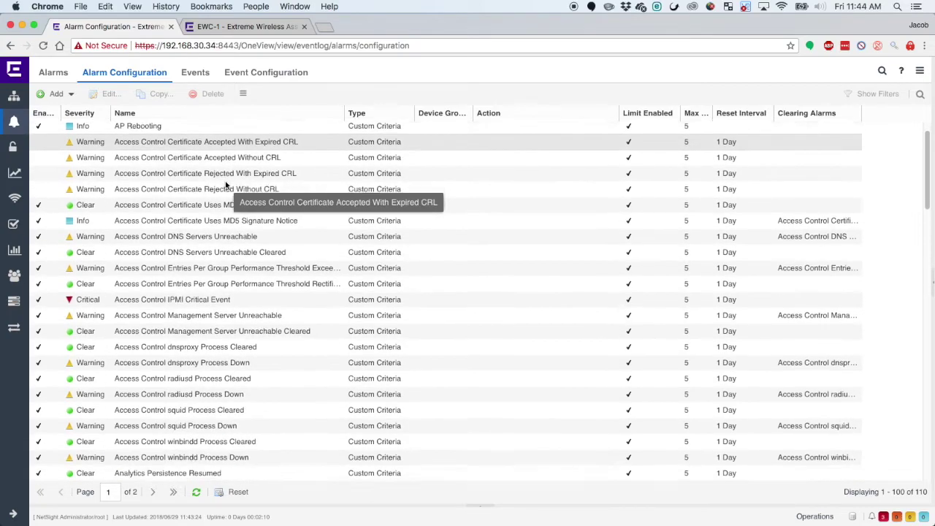
scroll(225, 182, "down", 9)
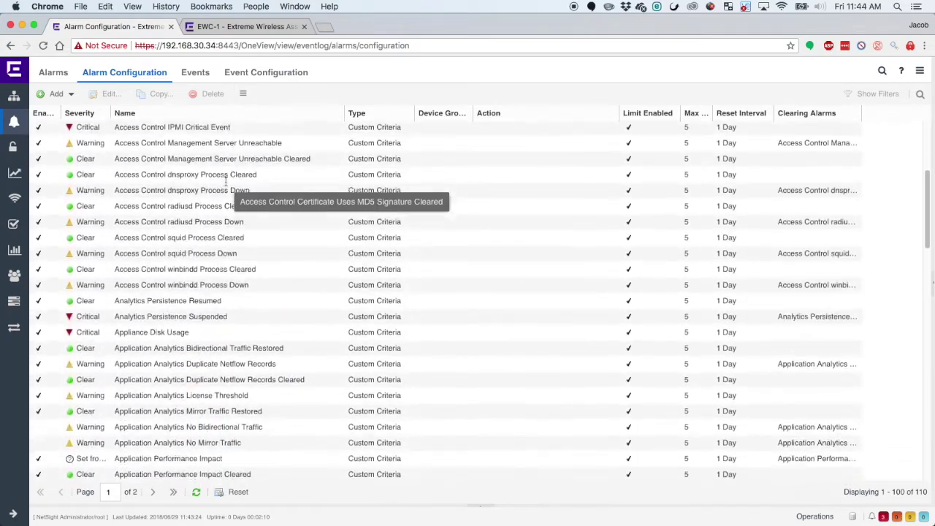
scroll(226, 182, "down", 1)
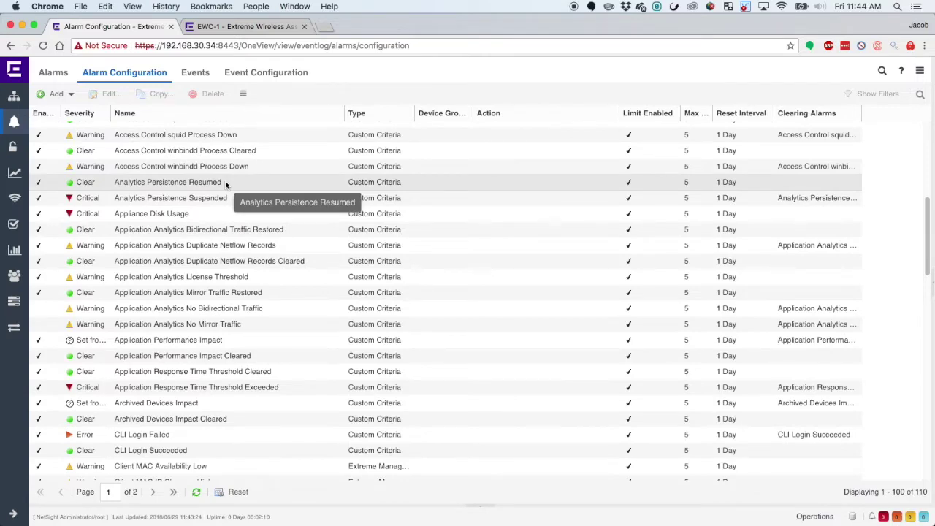
scroll(226, 183, "down", 5)
scroll(225, 184, "down", 15)
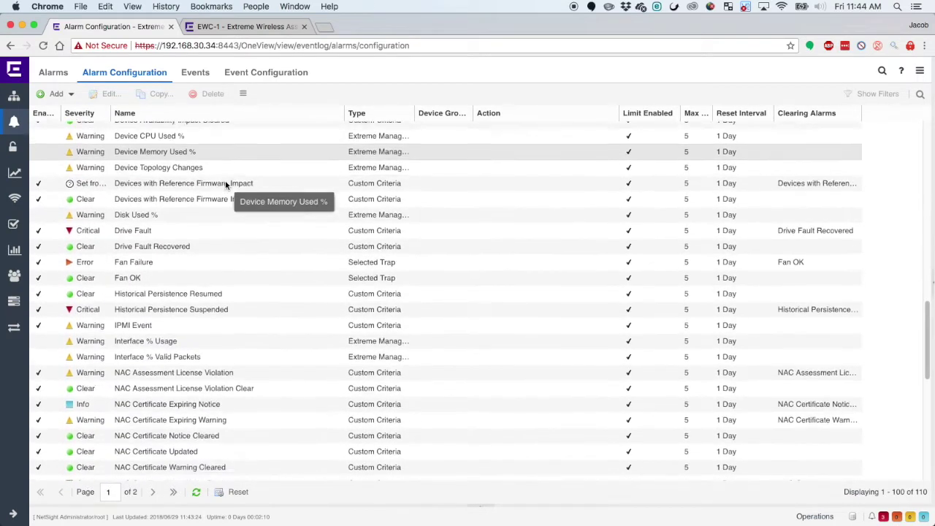
scroll(225, 185, "down", 4)
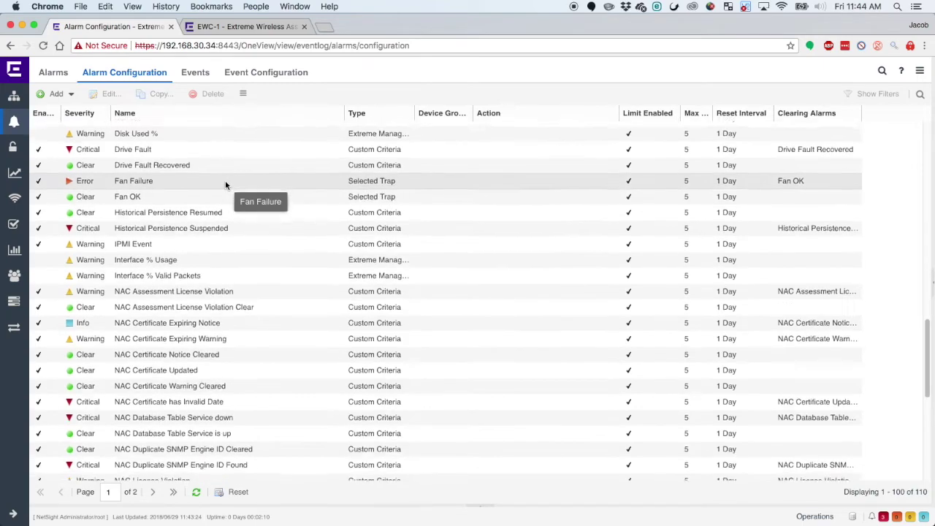
scroll(226, 184, "down", 5)
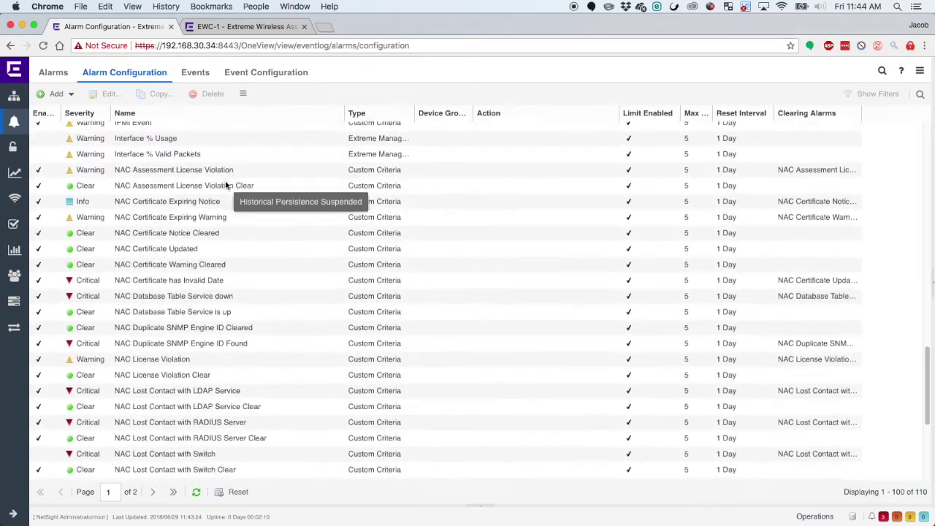
scroll(226, 185, "down", 5)
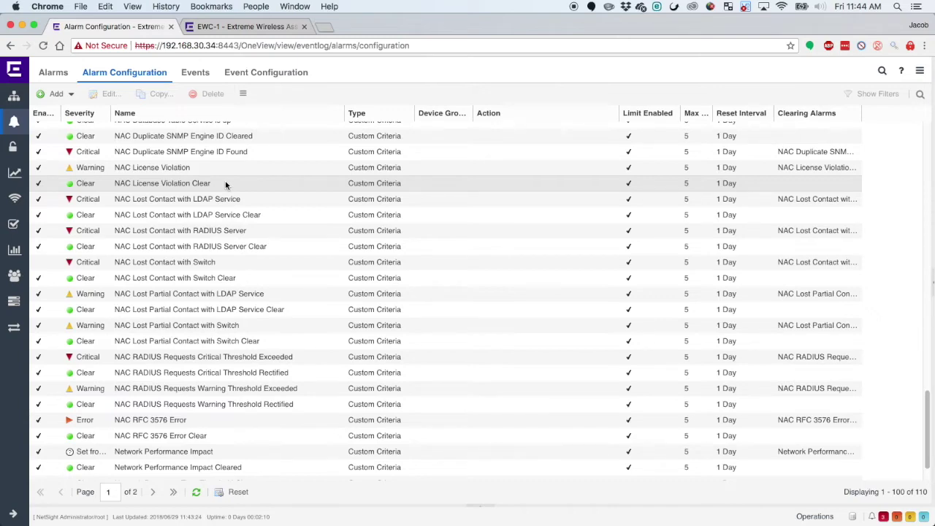
Step: On the EWC-1 wireless controller, open Multi Edit for all access points except the last AP3935i-FCC in the list
left_click(250, 27)
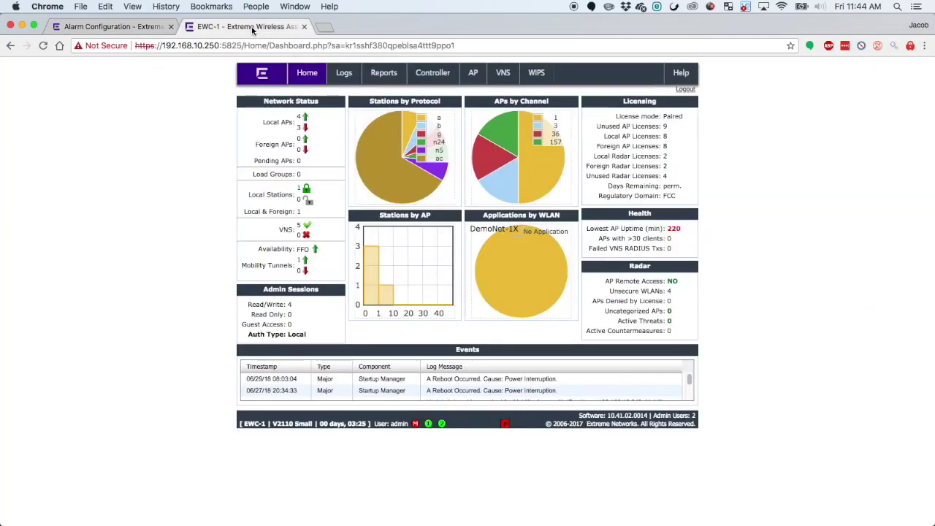
left_click(473, 71)
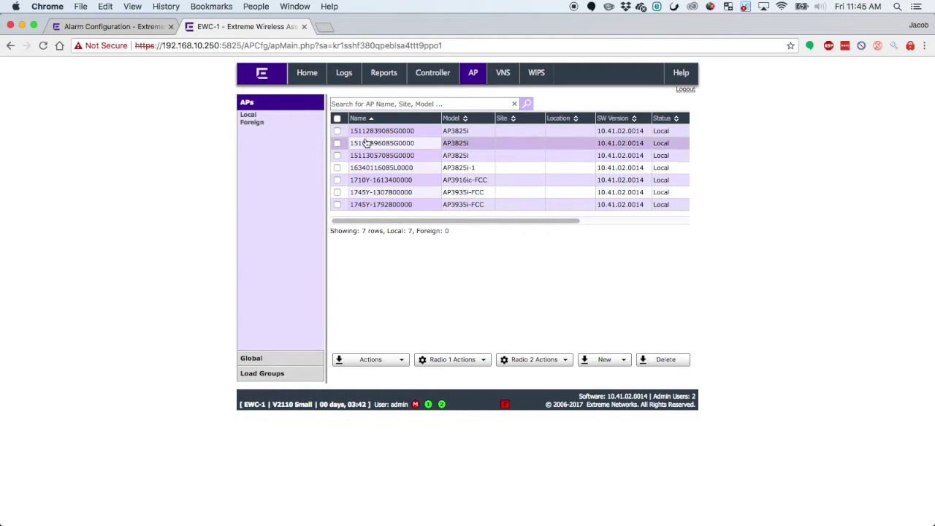
left_click(337, 119)
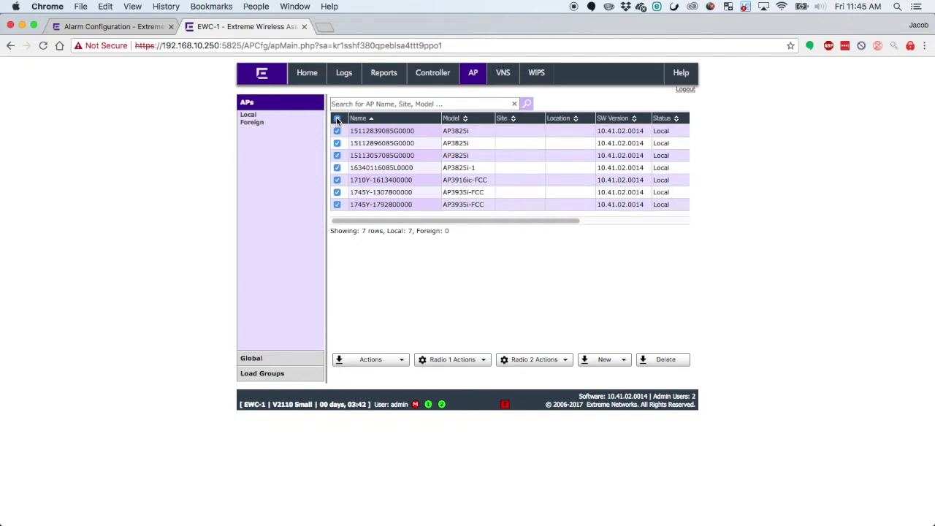
left_click(336, 205)
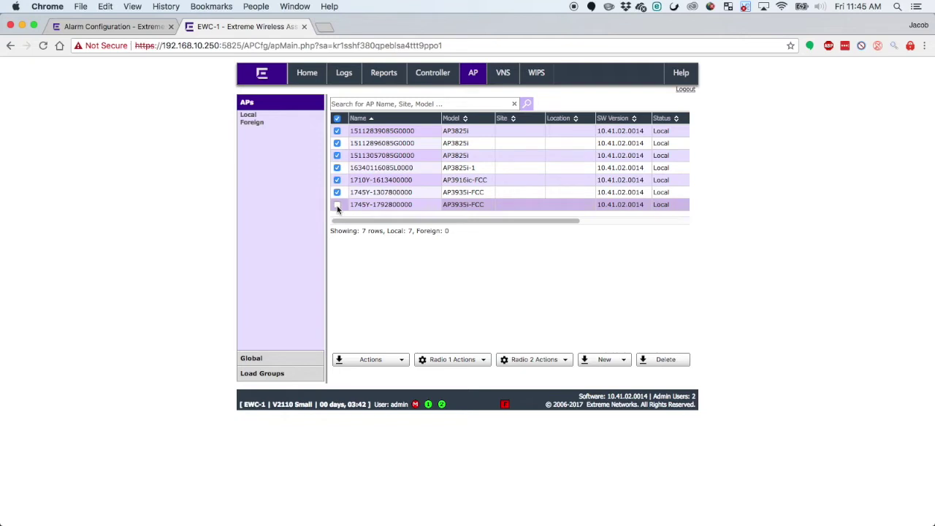
left_click(401, 360)
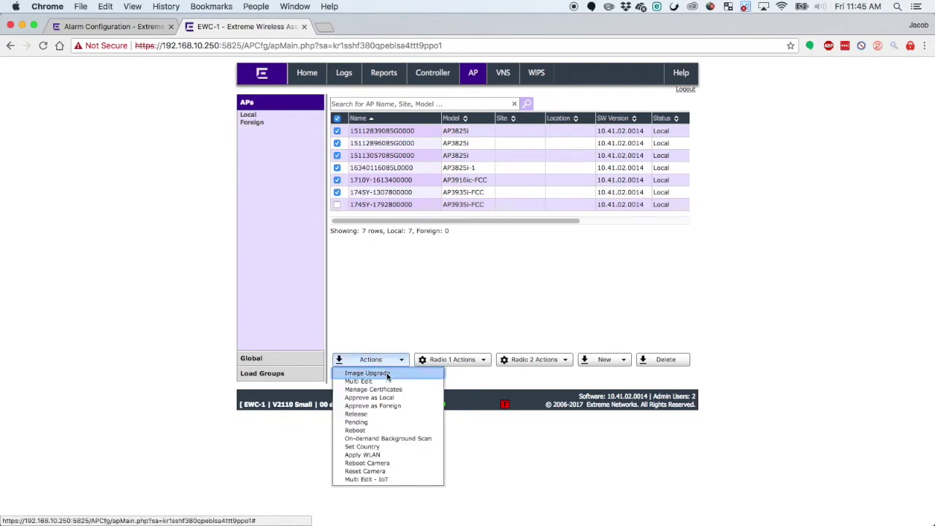
left_click(374, 382)
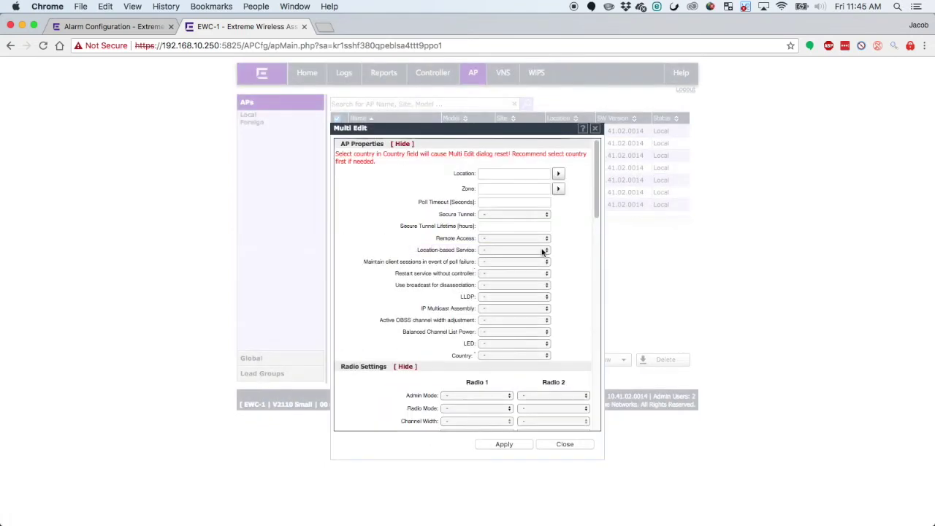
Step: Set Dynamic Channel Selection to Monitor Mode for both Radio 1 and Radio 2
scroll(542, 252, "down", 3)
scroll(542, 252, "down", 5)
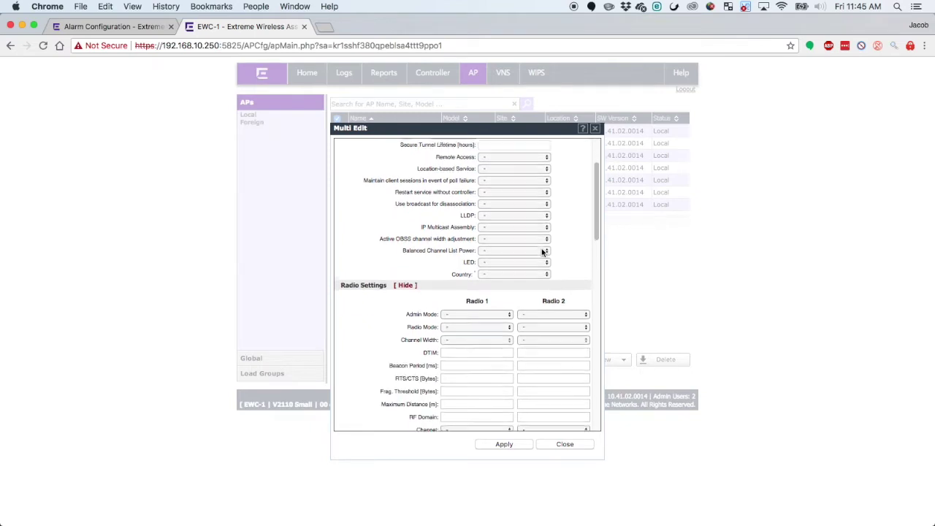
scroll(542, 252, "down", 10)
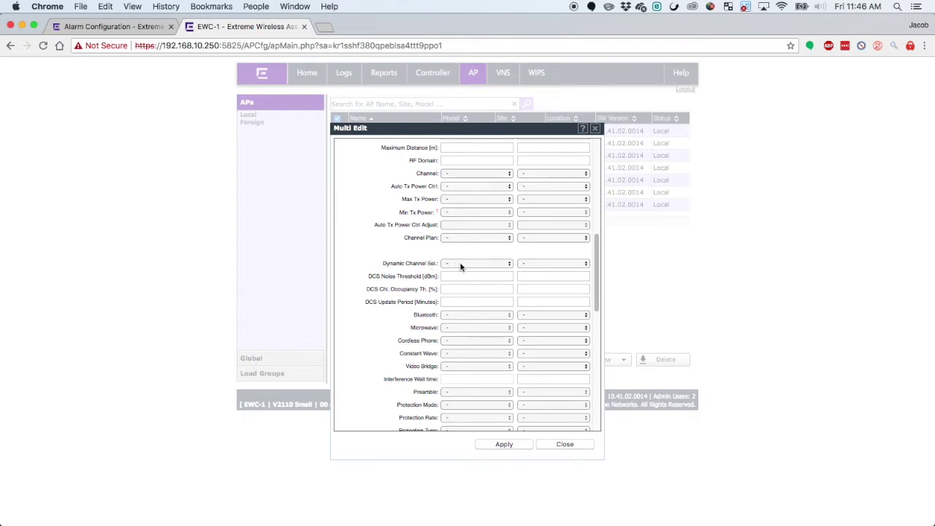
left_click(461, 265)
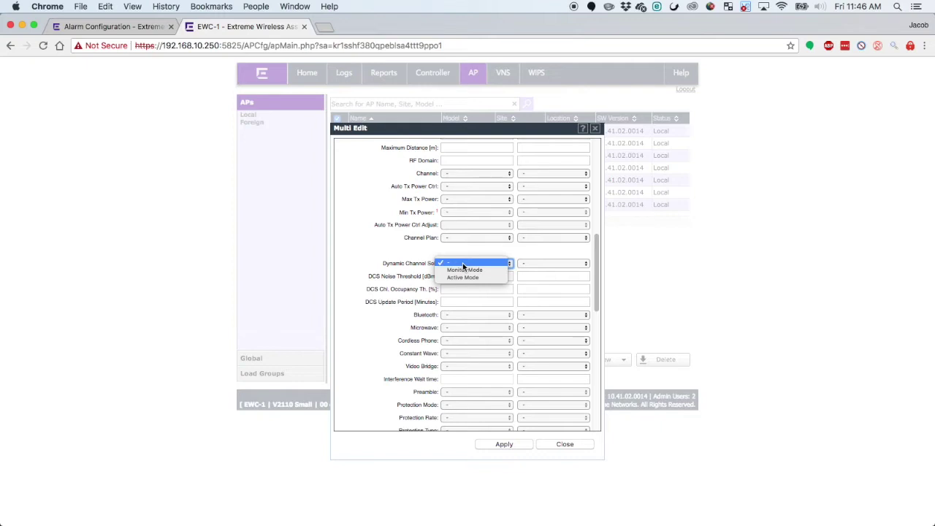
left_click(463, 271)
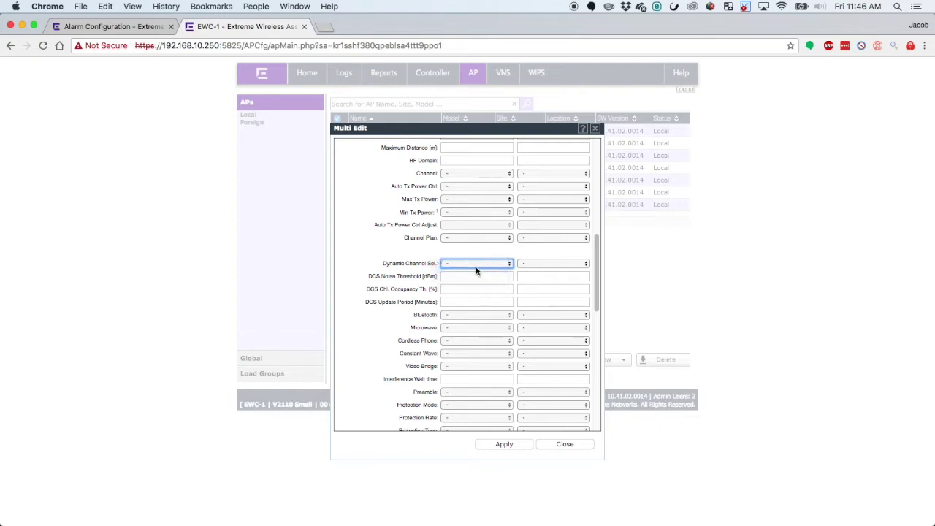
left_click(536, 265)
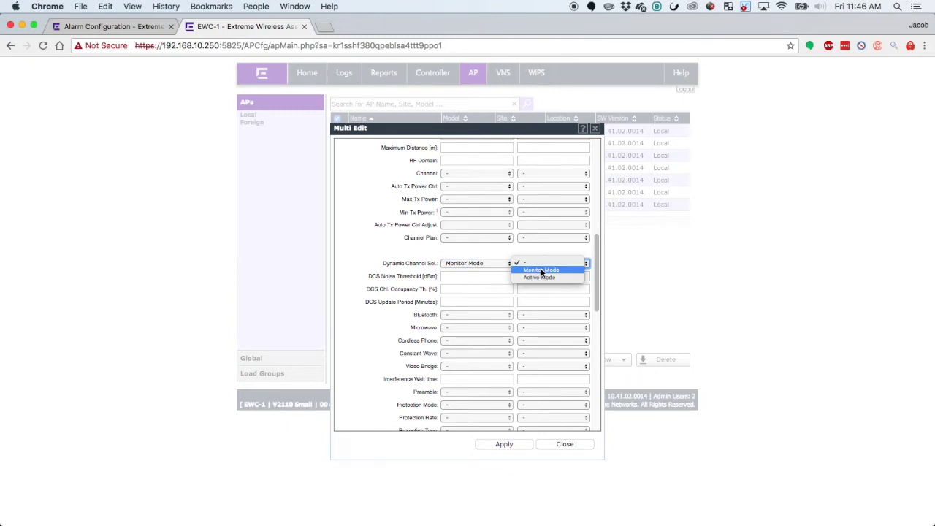
left_click(540, 270)
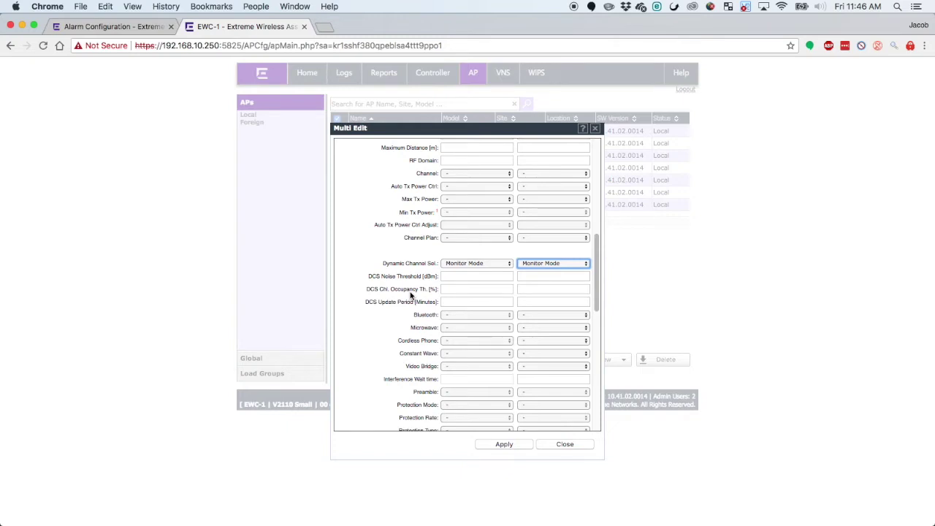
Step: Set the DCS channel occupancy threshold to 50% for both Radio 1 and Radio 2
left_click(457, 289)
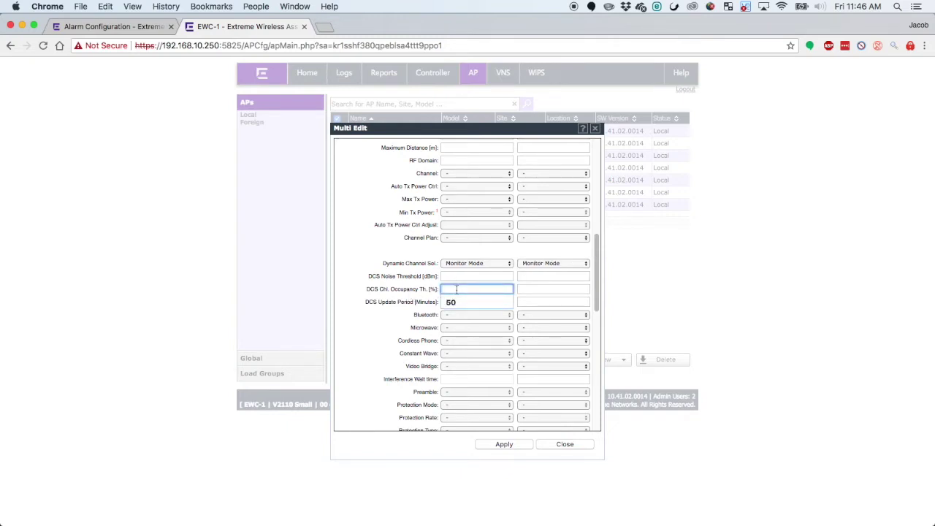
left_click(466, 301)
left_click(553, 288)
left_click(542, 298)
Step: Set the DCS noise threshold to -80 dBm for both radios and apply the changes to the selected access points
left_click(482, 274)
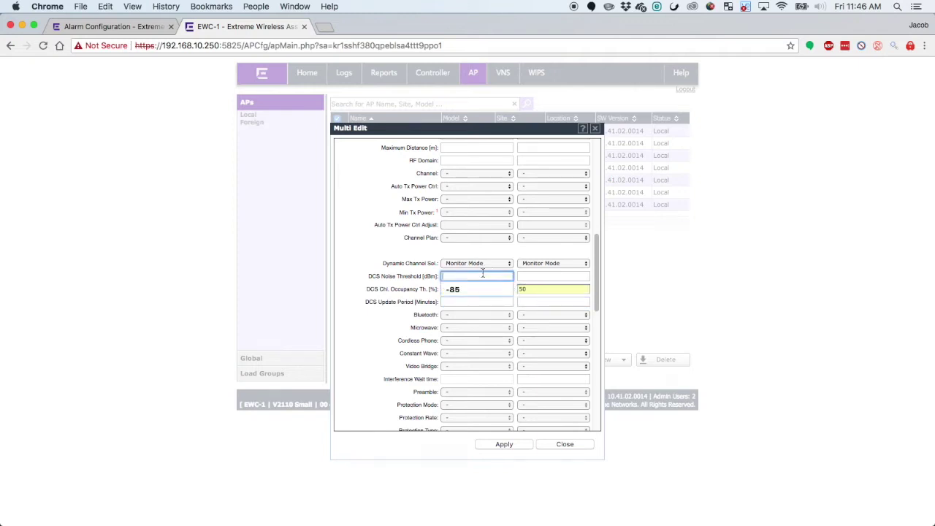
left_click(419, 248)
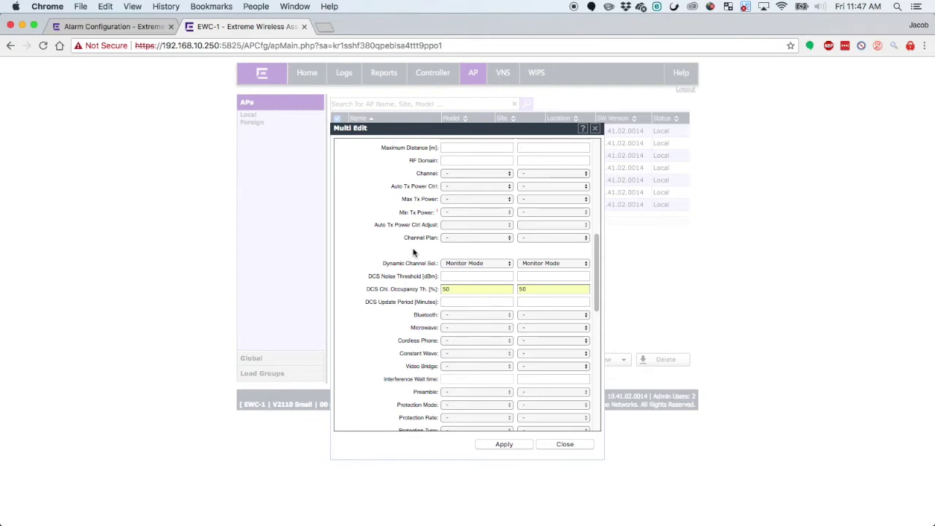
key("Tab")
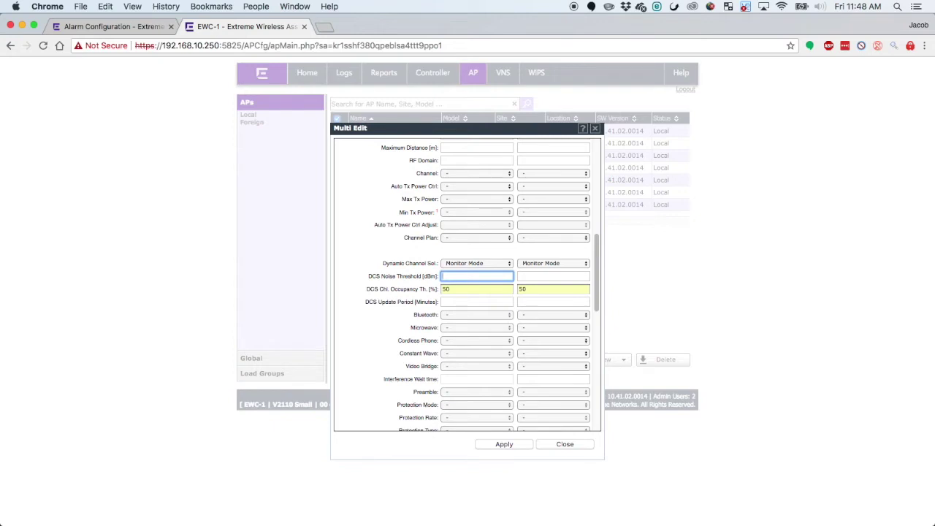
type("-80")
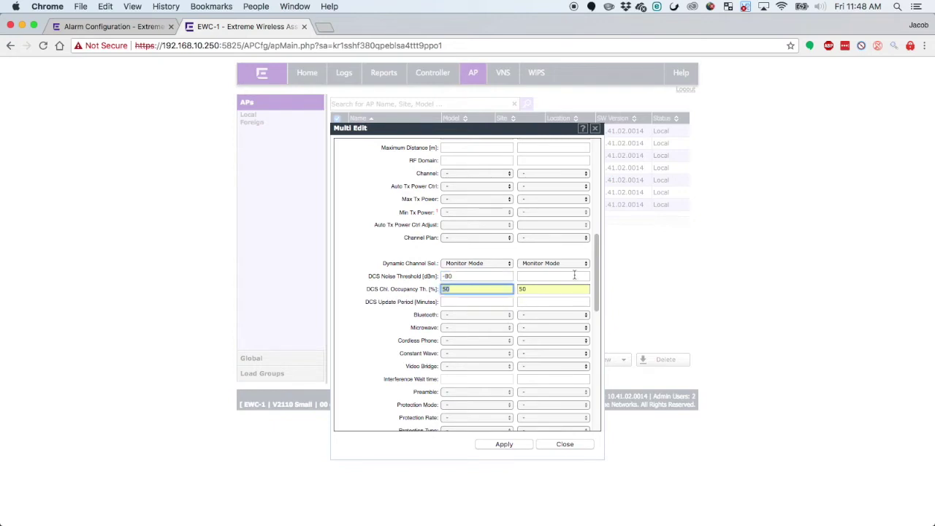
left_click(576, 275)
type("-80")
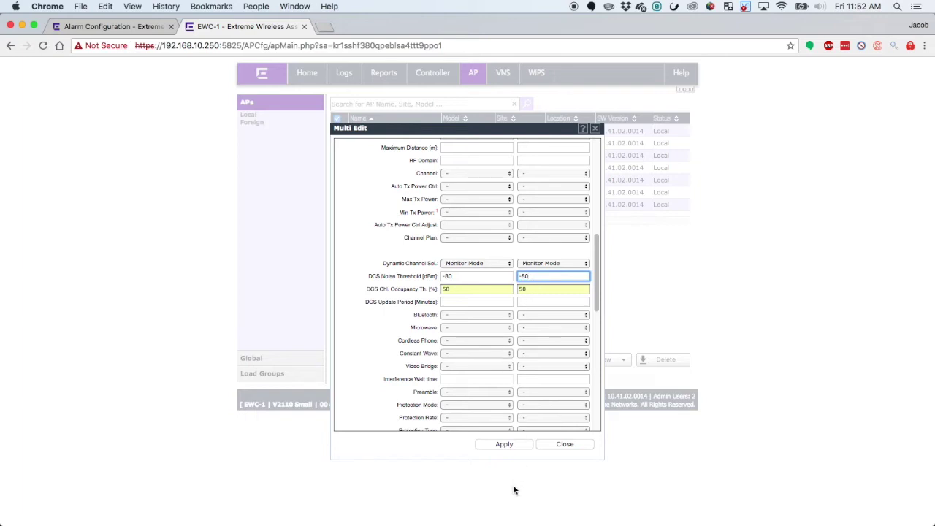
left_click(506, 446)
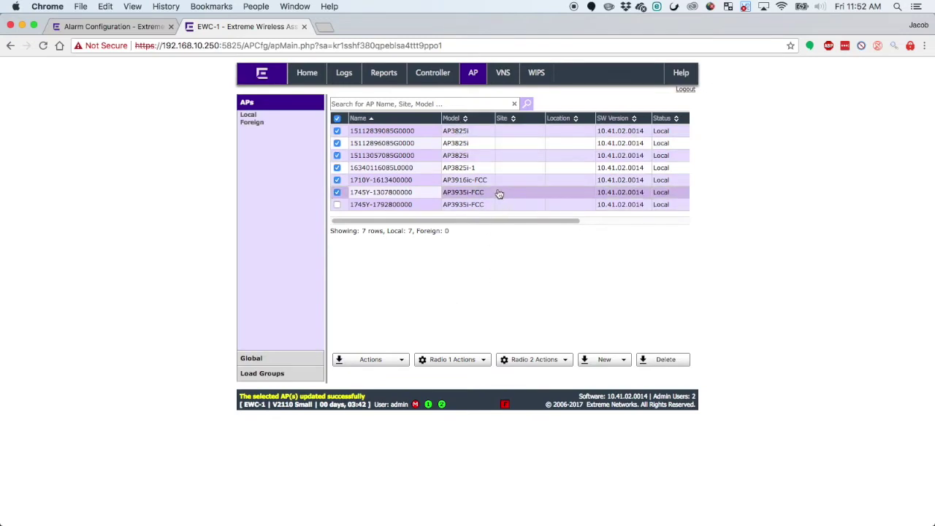
Step: Switch to Extreme Management Center's alarm configuration and start an enabled custom criteria alarm named "Wireless SNR" with Info severity
left_click(132, 26)
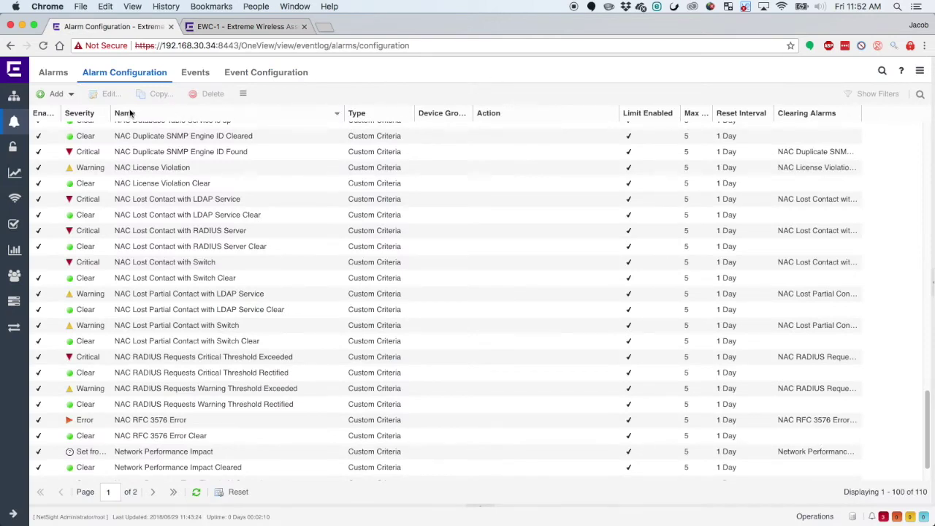
left_click(72, 95)
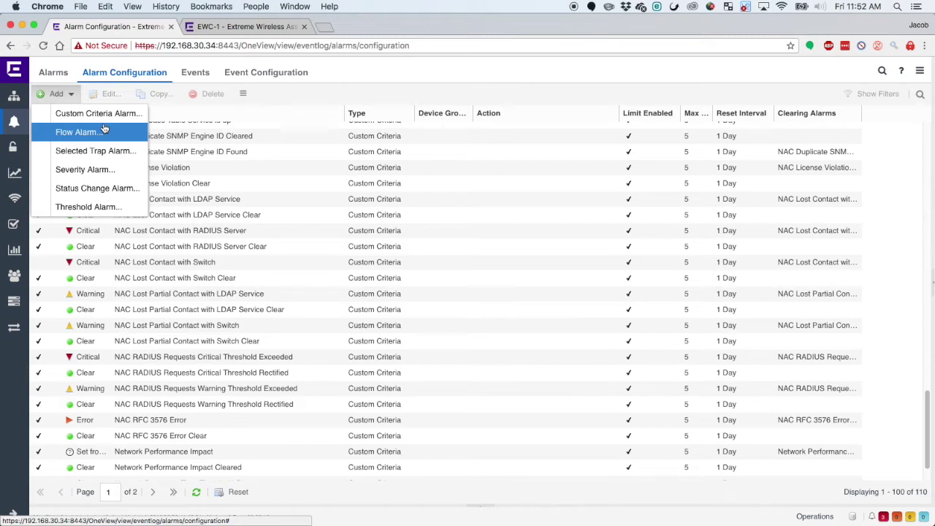
left_click(102, 115)
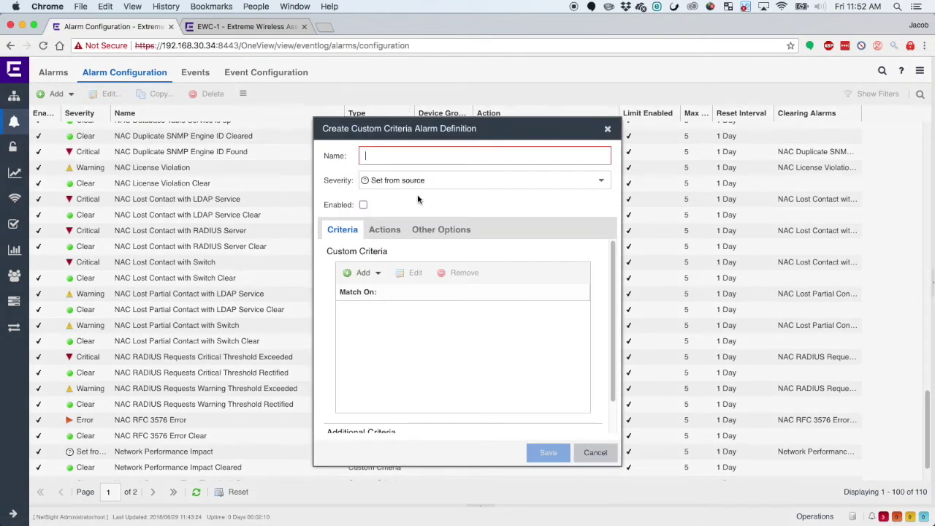
type("Wireless SNR")
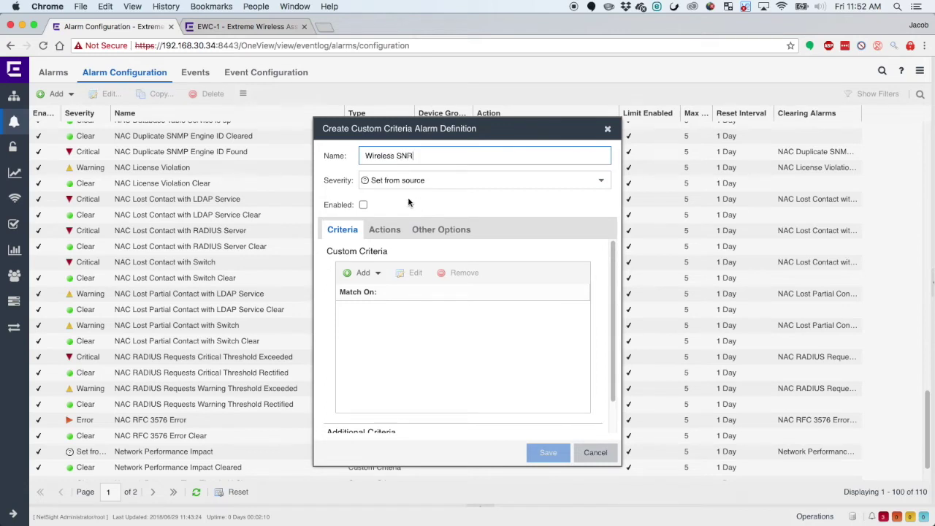
left_click(432, 180)
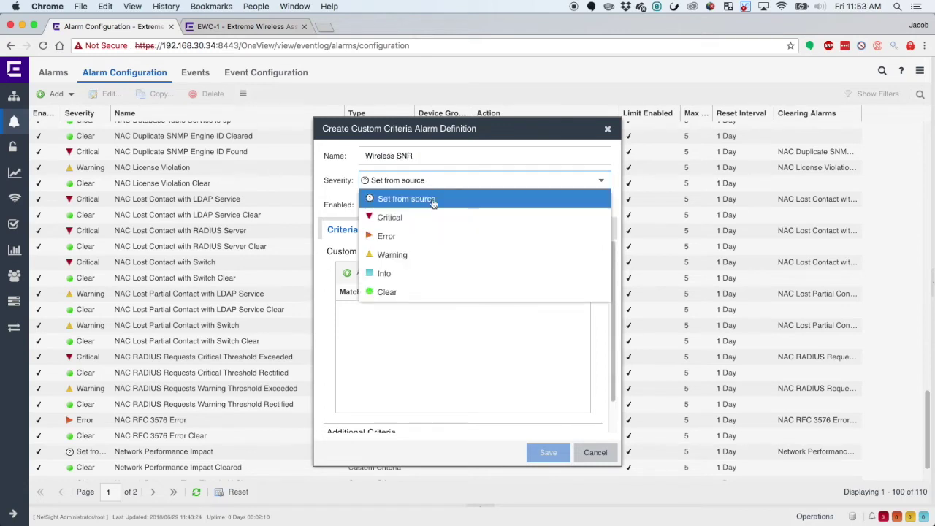
left_click(411, 272)
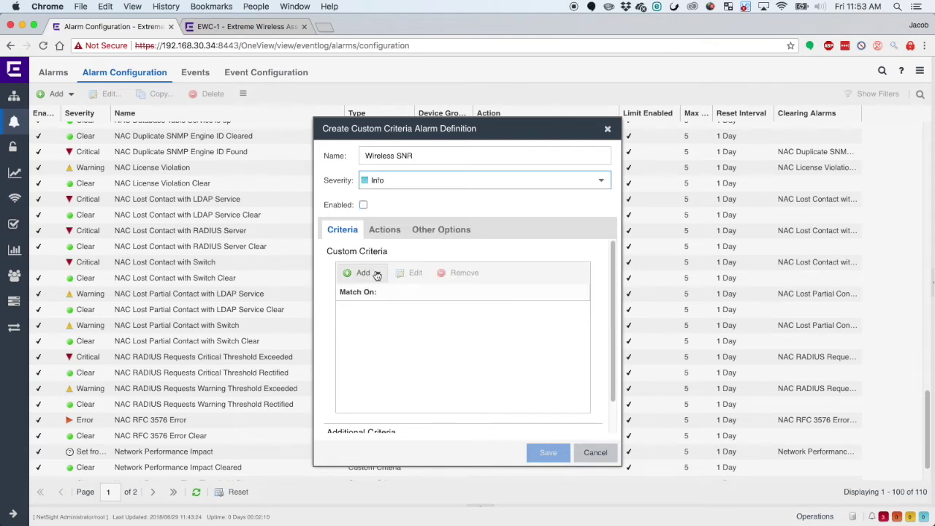
left_click(363, 205)
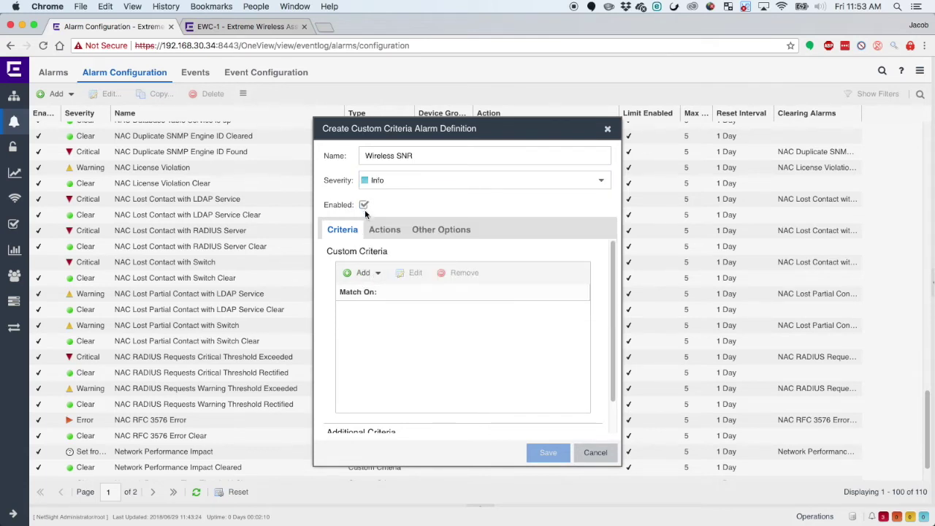
Step: Add the text phrase "DCS Measured Noise" as a Contains entry to the information criteria phrase list
left_click(372, 273)
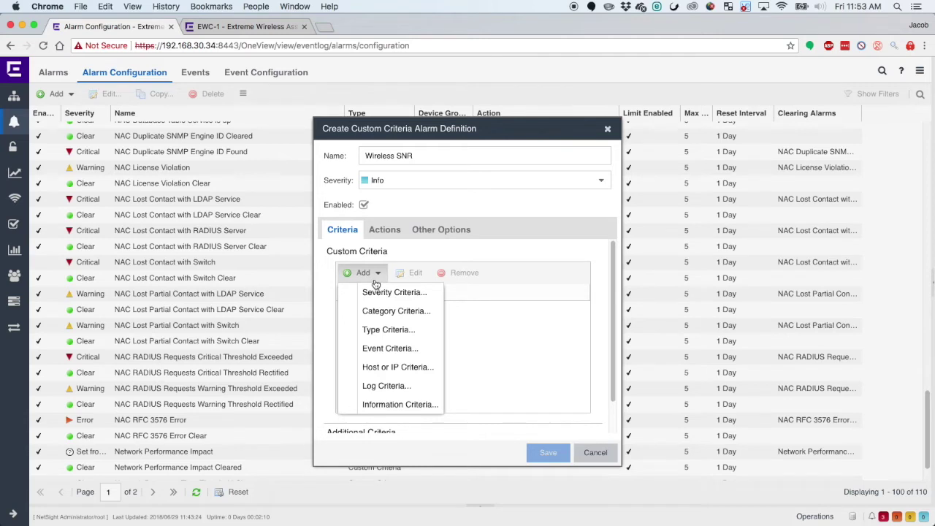
left_click(400, 406)
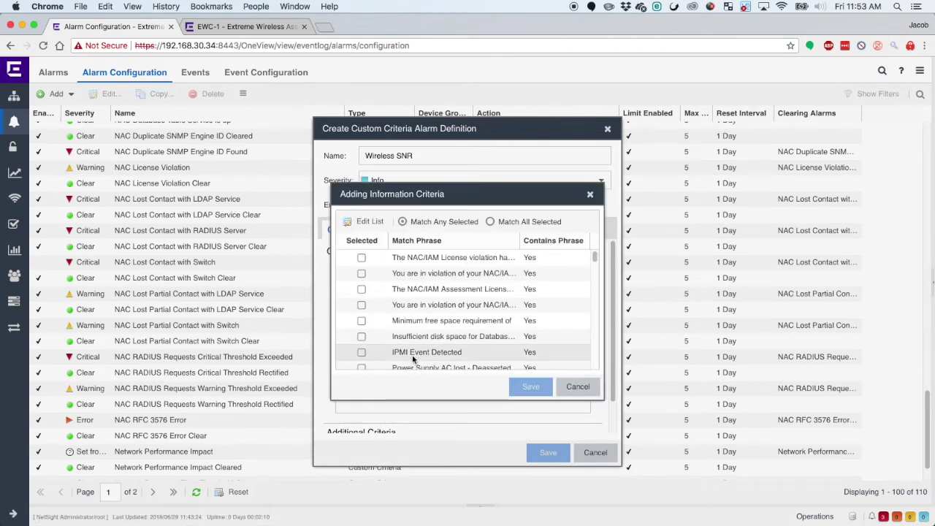
scroll(409, 349, "down", 15)
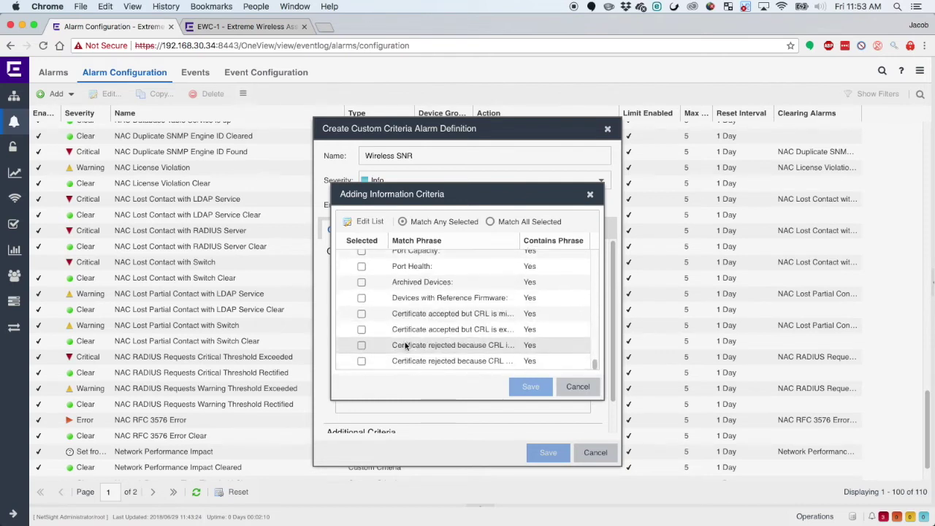
left_click(368, 225)
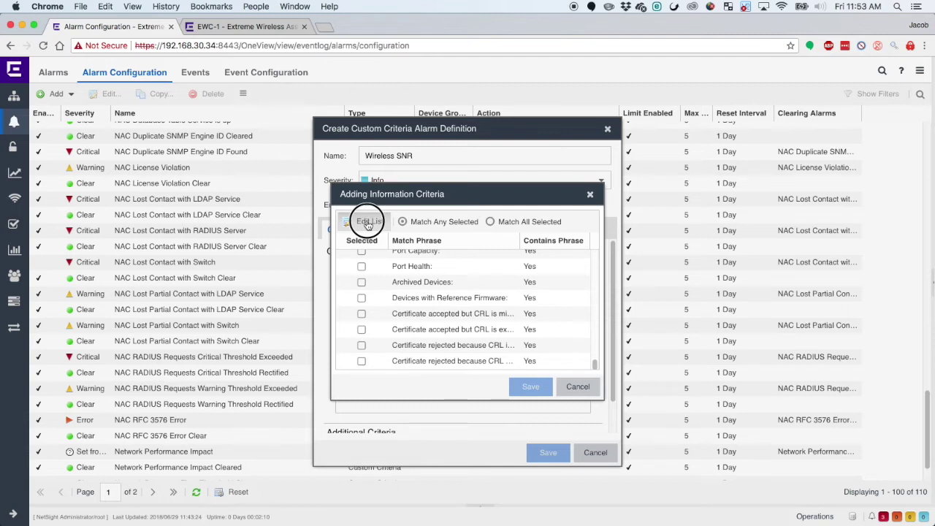
left_click(360, 222)
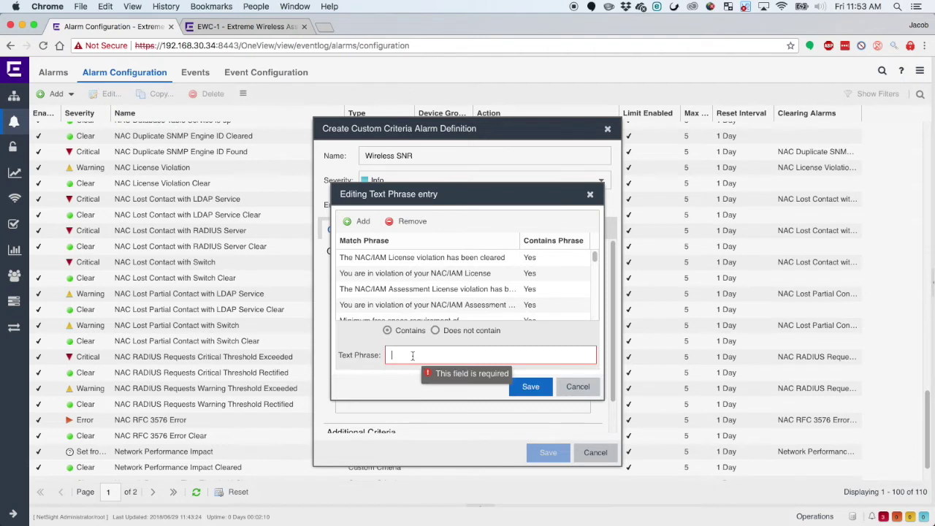
left_click(412, 355)
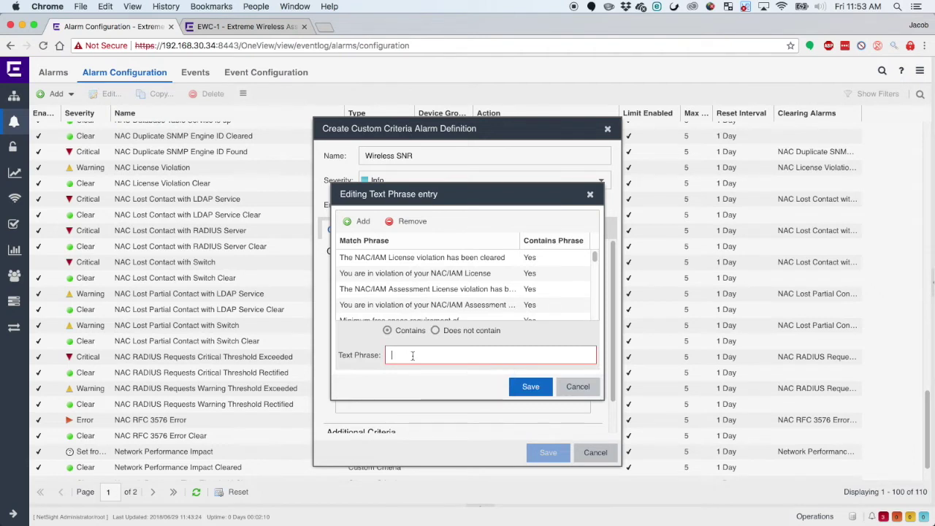
type("DCS Measured Noise")
left_click(531, 387)
Step: Select the "DCS Measured Noise" match phrase and save it as the alarm's information criterion
scroll(448, 347, "up", 3)
scroll(449, 344, "up", 5)
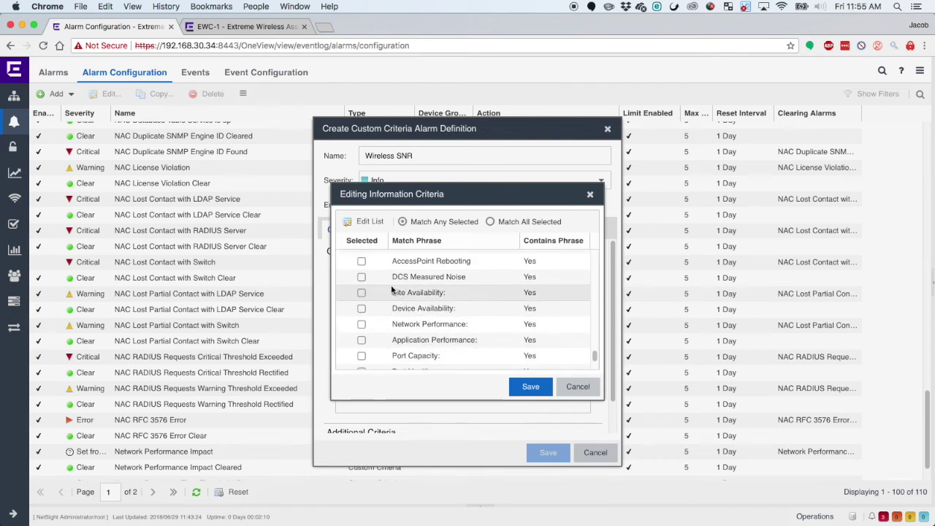
left_click(361, 278)
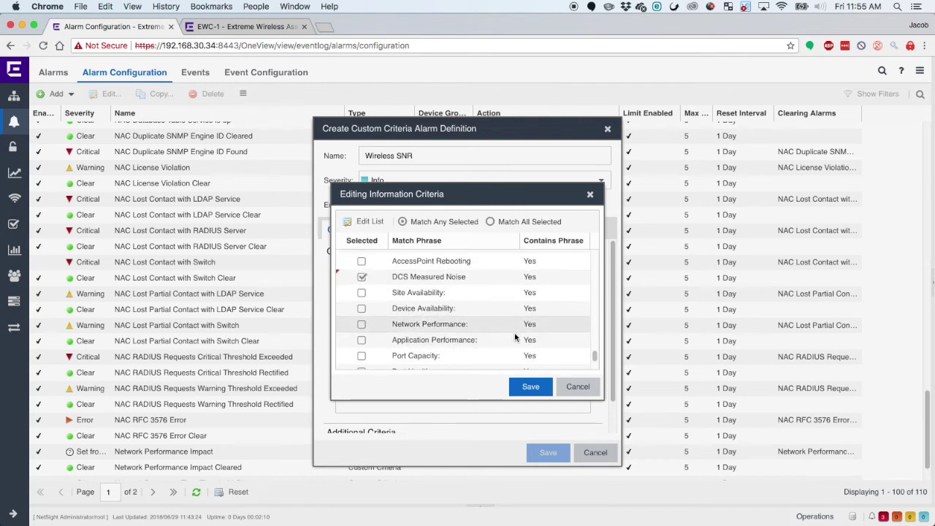
left_click(530, 386)
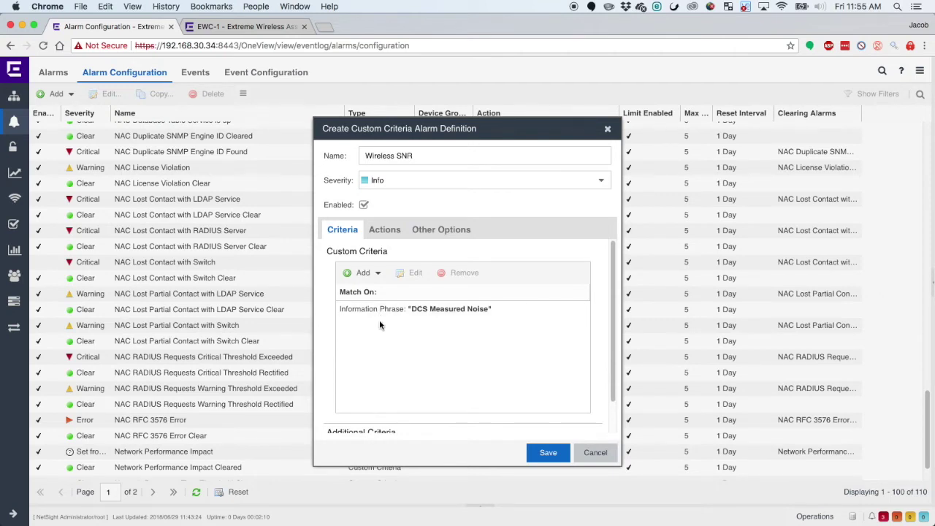
Step: Add a log criterion that matches the "wireless" log manager to the Wireless SNR alarm
left_click(369, 273)
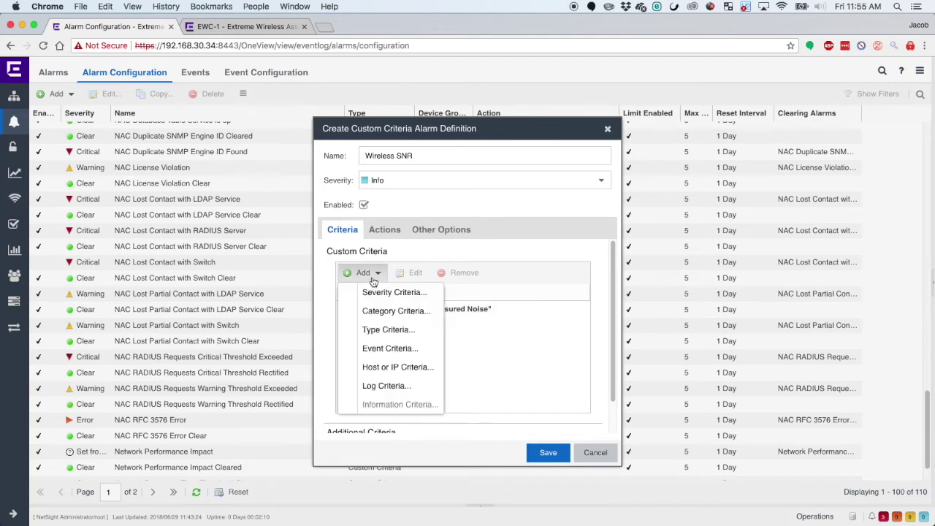
left_click(412, 384)
scroll(429, 337, "down", 3)
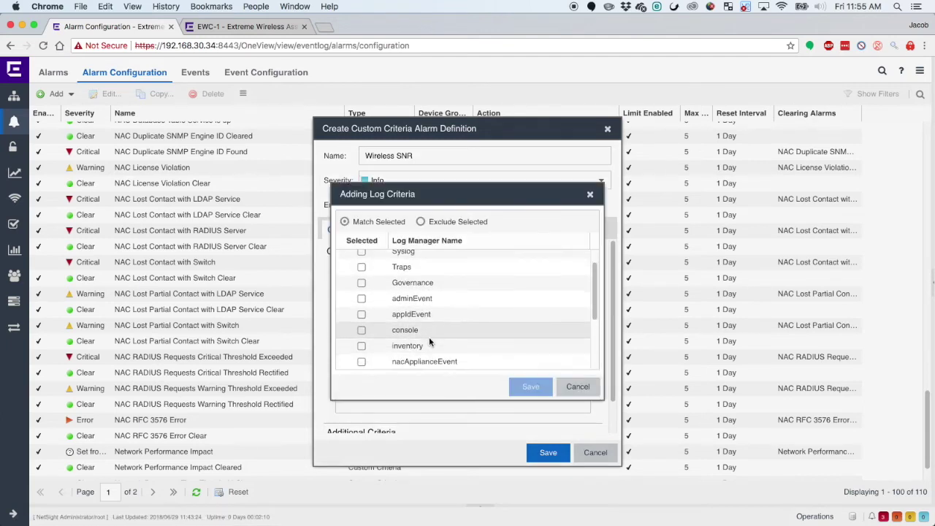
scroll(429, 337, "down", 4)
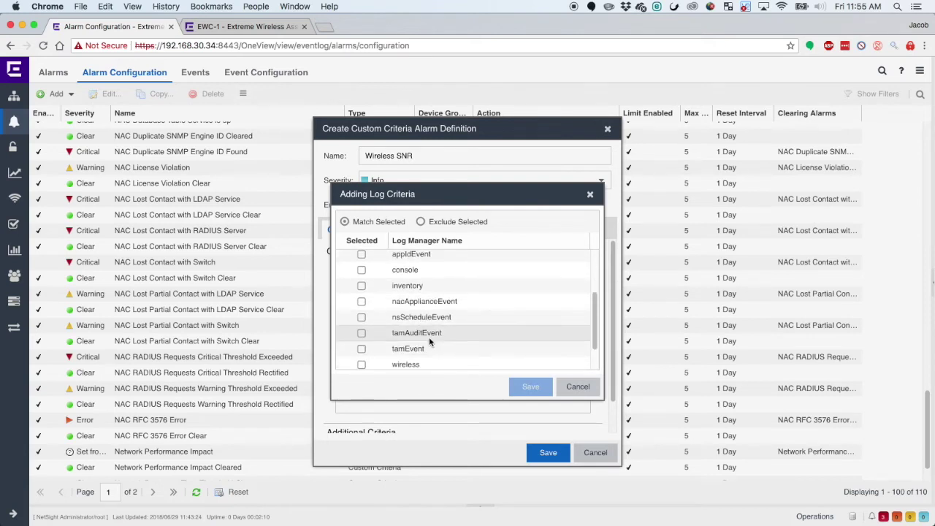
scroll(428, 337, "down", 1)
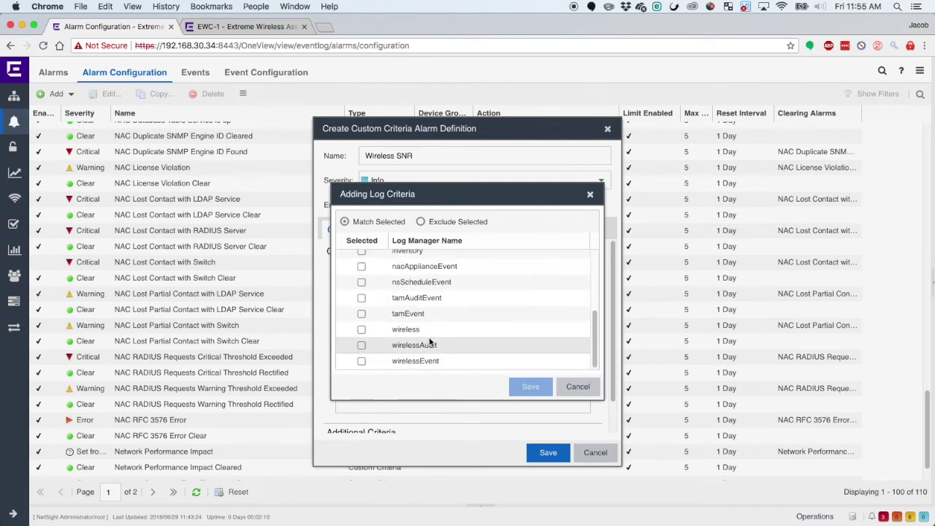
left_click(361, 330)
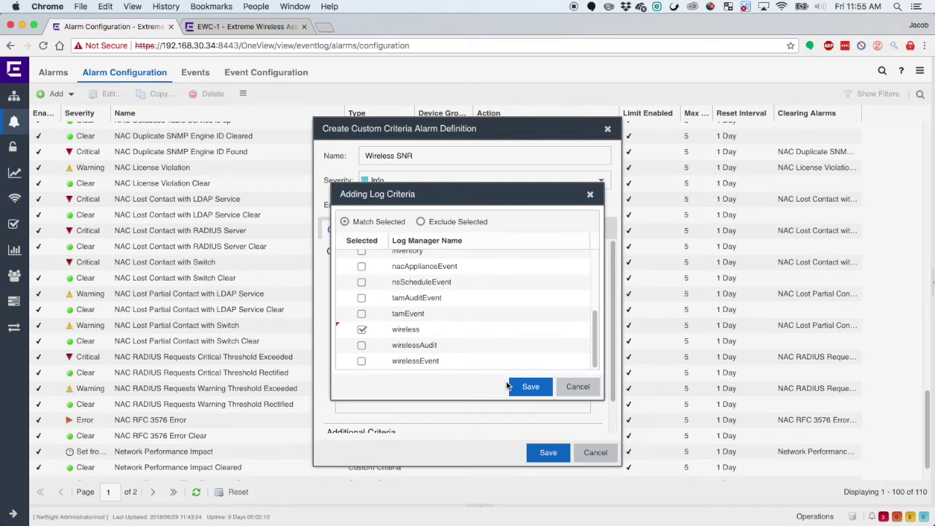
left_click(530, 386)
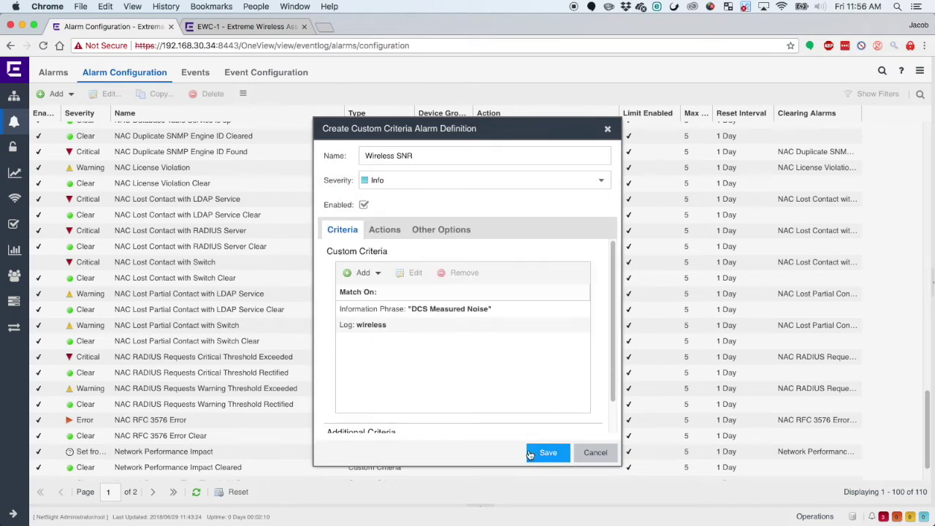
Step: Review the available alarm action types without adding any, and save the Wireless SNR alarm definition
left_click(385, 231)
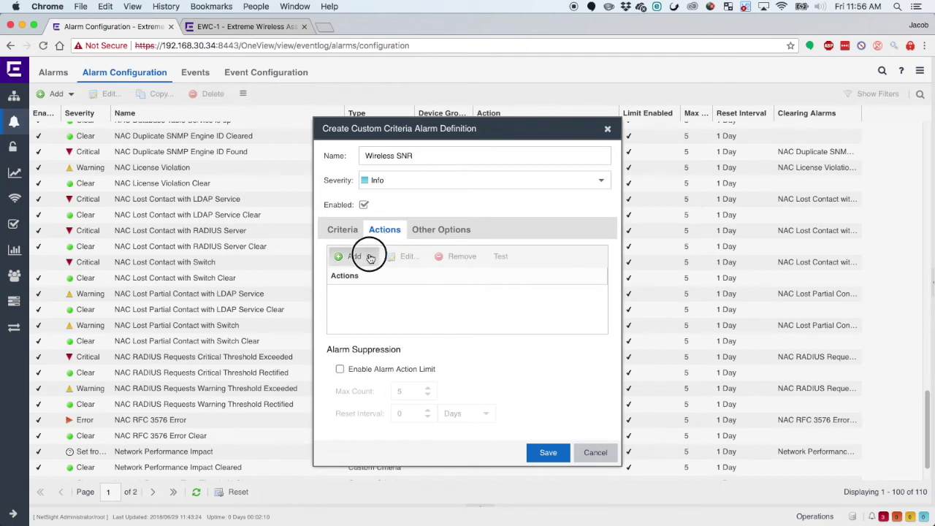
left_click(363, 255)
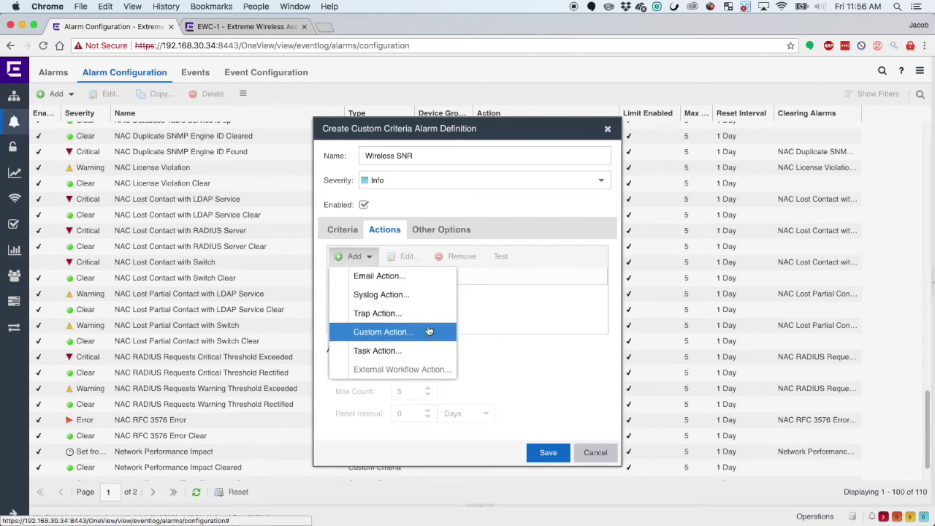
left_click(561, 316)
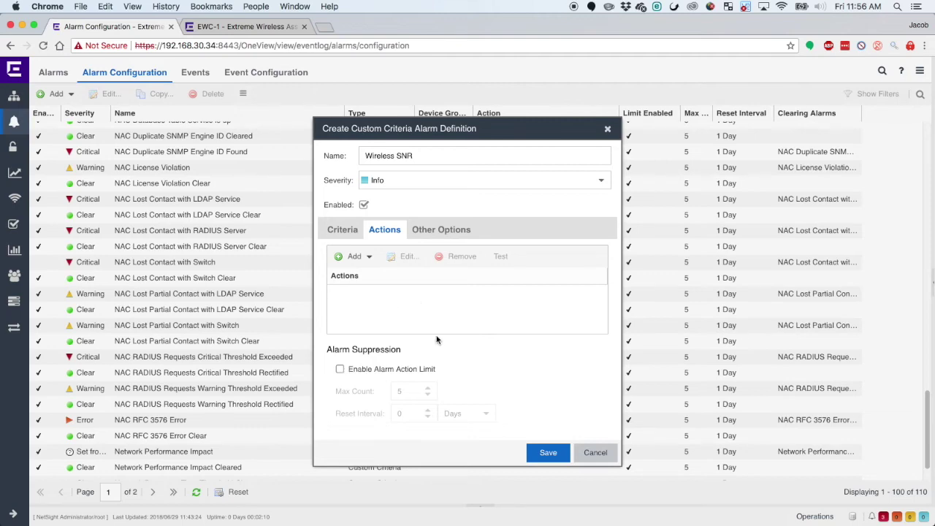
left_click(547, 452)
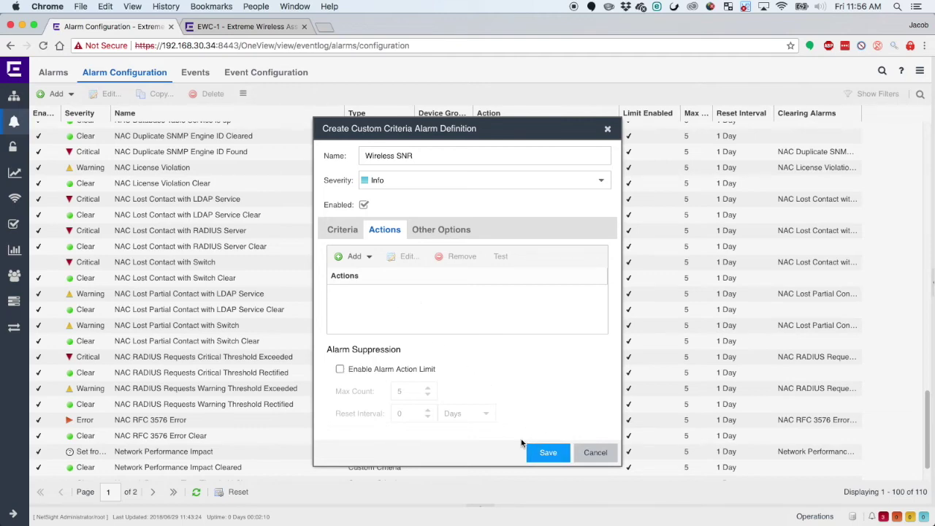
scroll(314, 366, "down", 20)
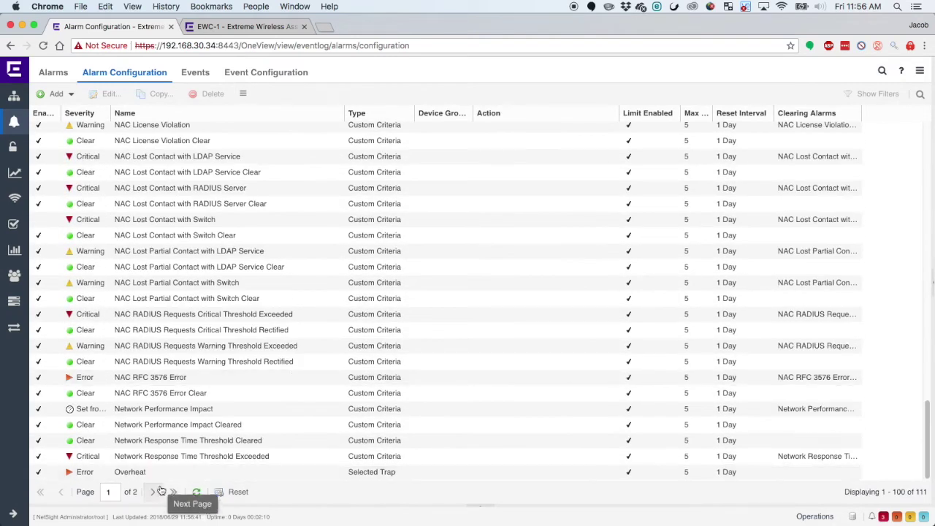
left_click(173, 497)
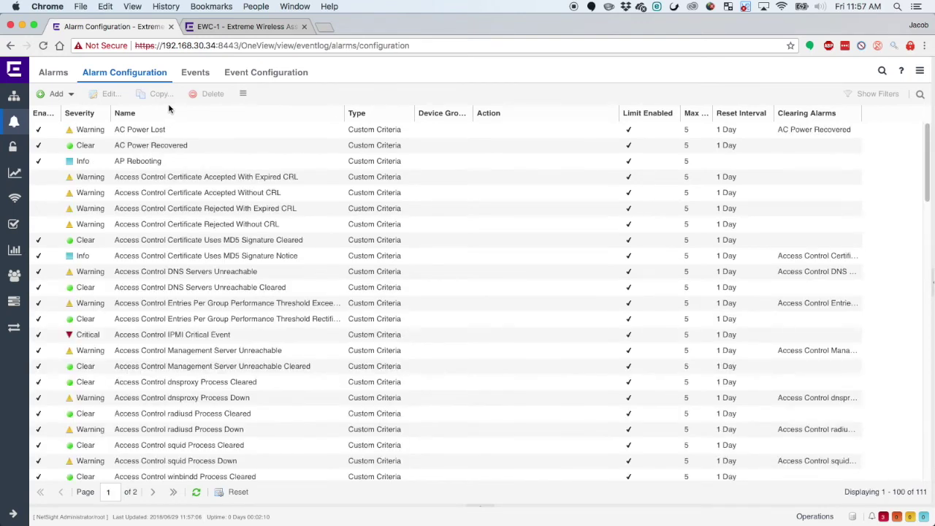
Step: Start another enabled custom criteria alarm named "Wireless Utilization" with Info severity
left_click(58, 95)
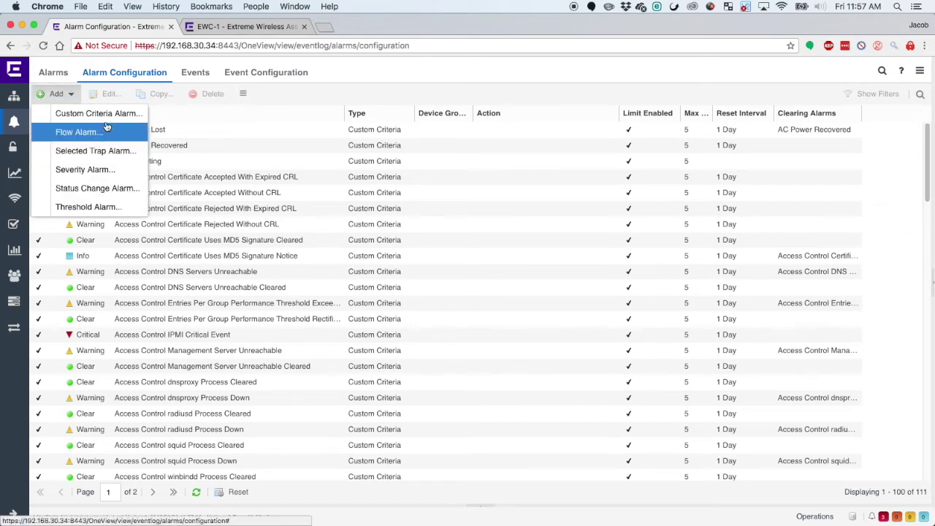
left_click(109, 114)
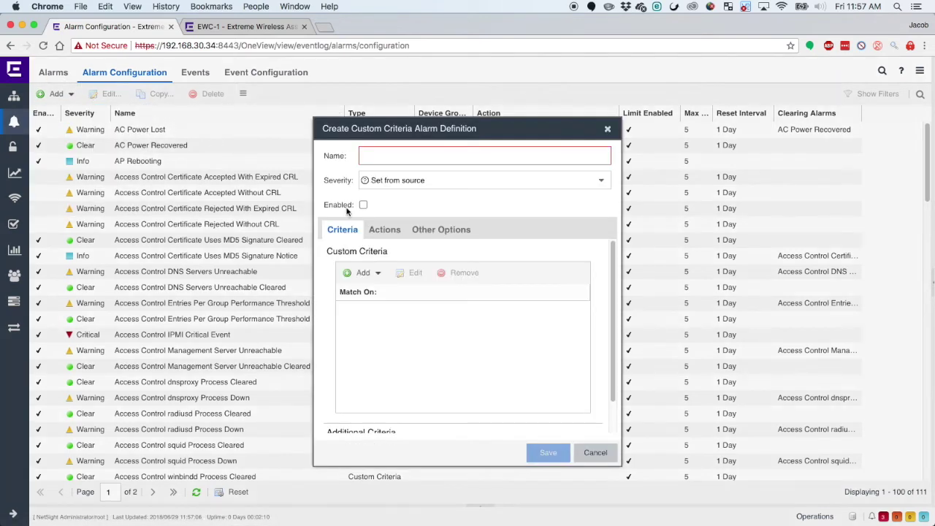
left_click(363, 206)
left_click(392, 157)
type("Wireless Utili")
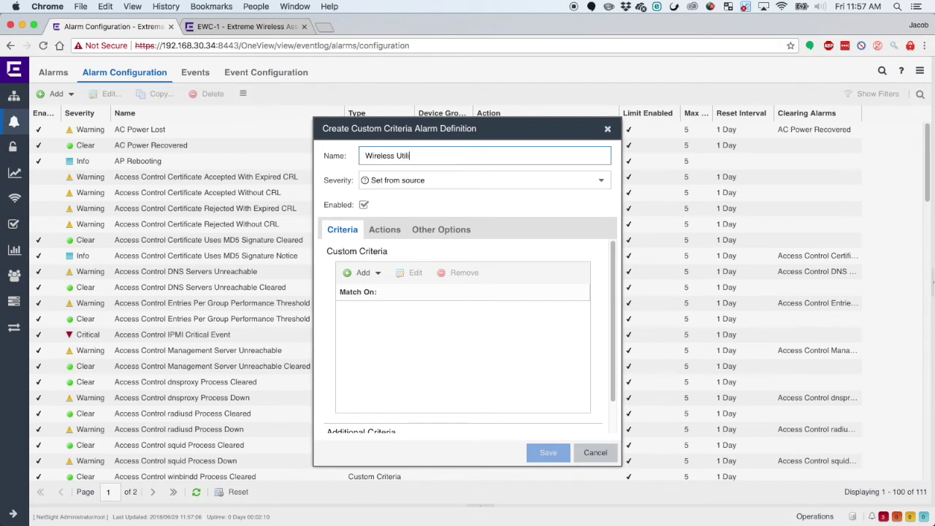
type("zation")
key("Tab")
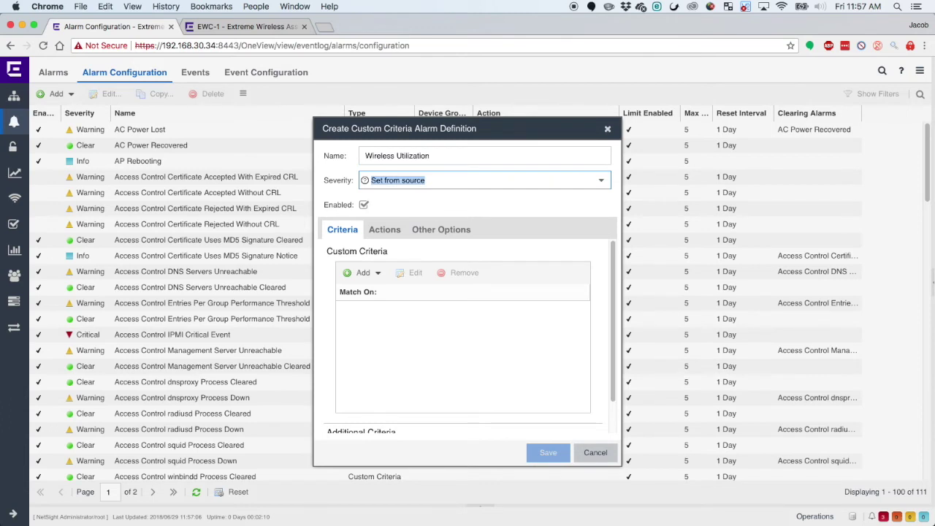
left_click(529, 183)
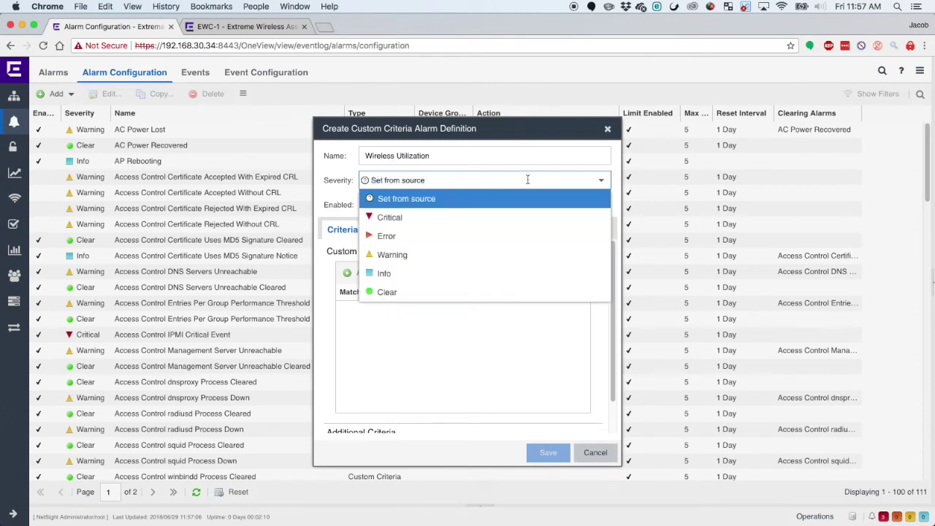
left_click(400, 271)
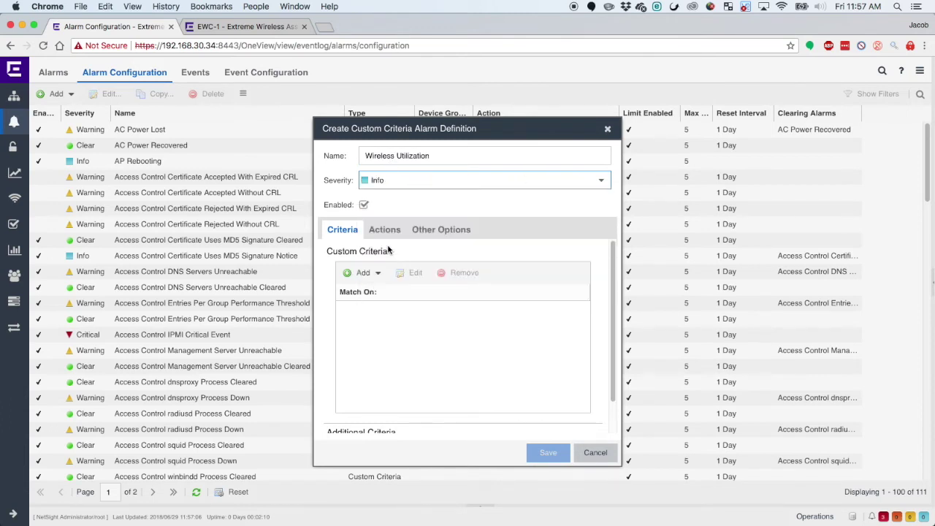
Step: Create a "Contains" match phrase "DCS Measured Chann Utilization" in the information criteria list for the Wireless Utilization alarm
left_click(362, 272)
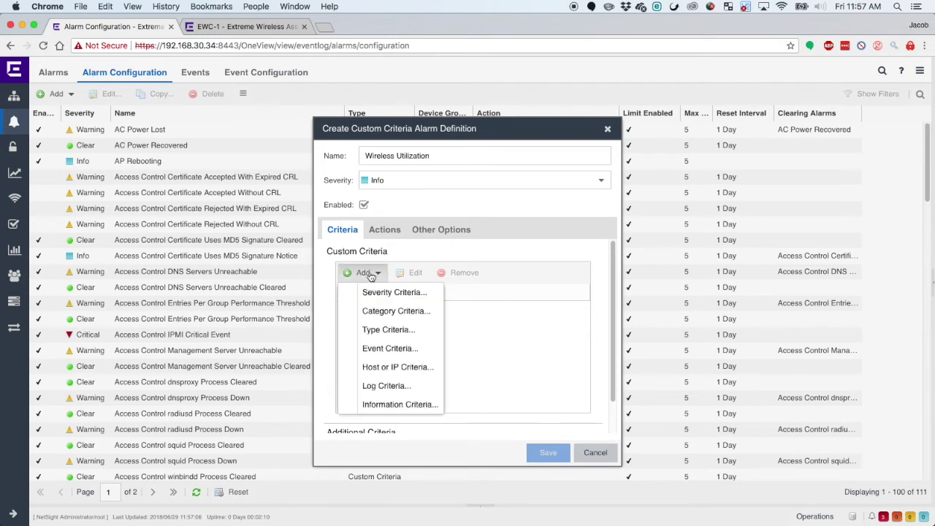
left_click(401, 405)
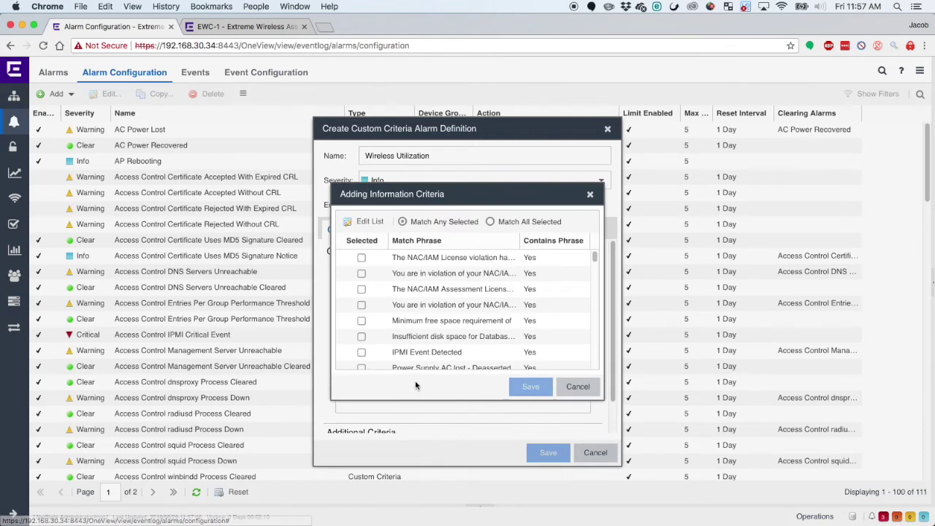
left_click(370, 224)
scroll(453, 327, "down", 15)
left_click(358, 223)
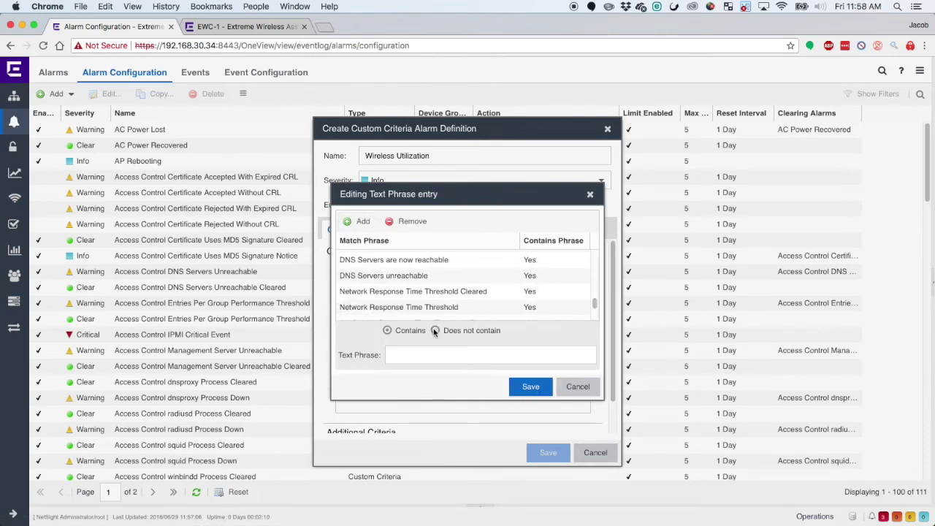
left_click(414, 354)
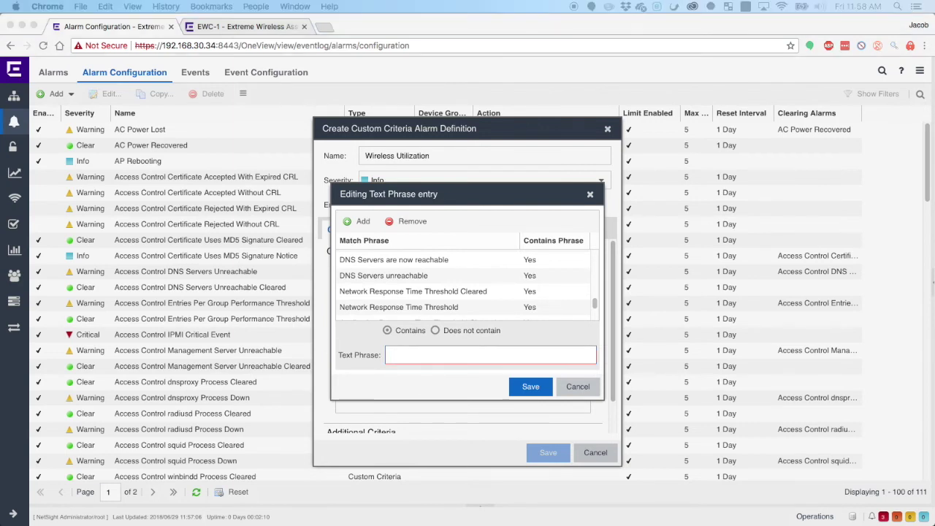
left_click(428, 354)
type("DCS Measured Chann Utilization")
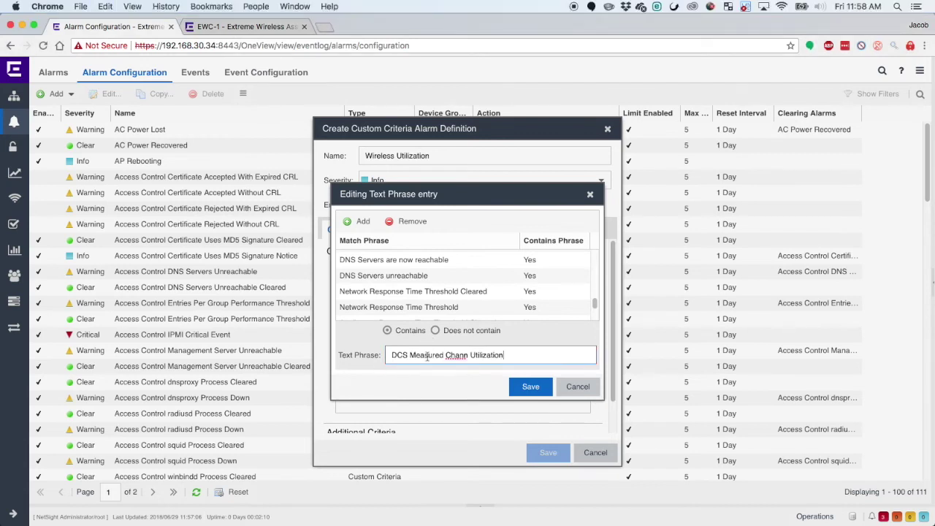
left_click(541, 388)
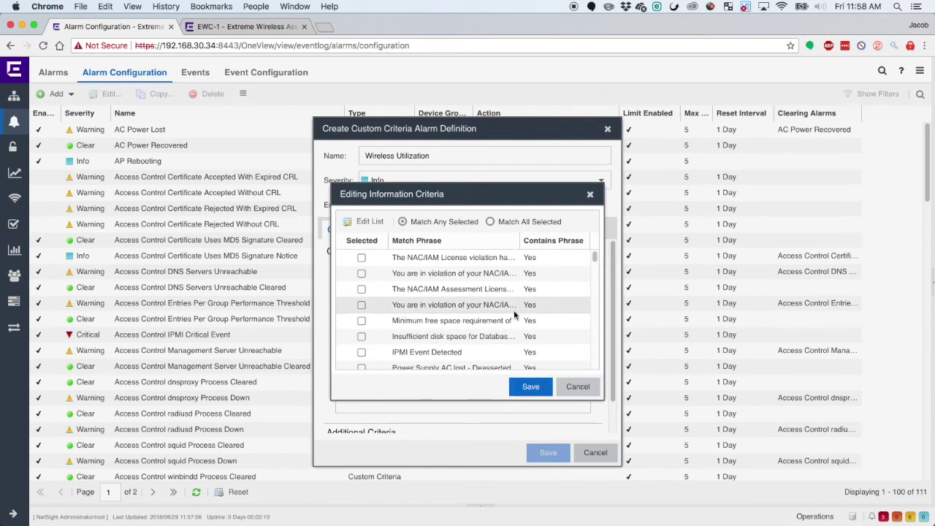
Step: Select the "DCS Measured Chann Utilization" match phrase and save it as the alarm's information criterion
scroll(513, 310, "down", 5)
scroll(485, 319, "down", 5)
left_click(361, 361)
left_click(530, 386)
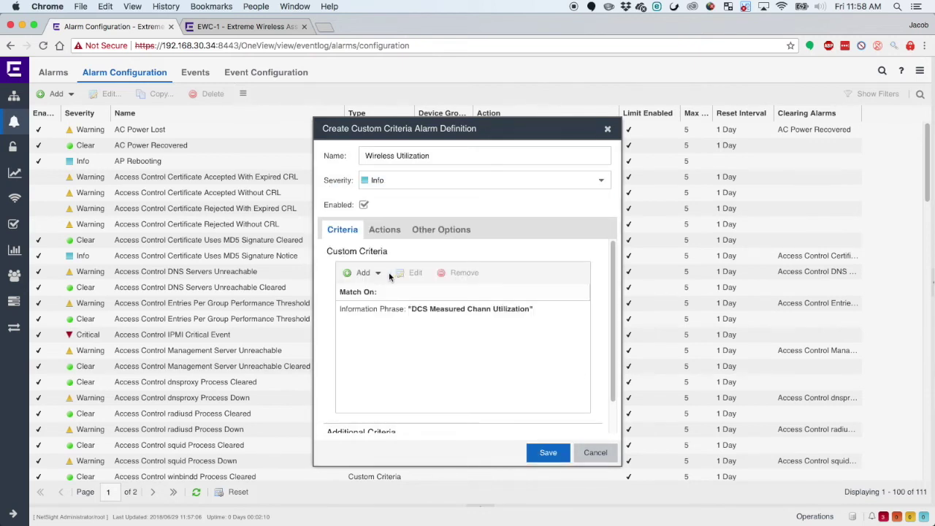
Step: Add a log criterion that matches the "wireless" log manager to the Wireless Utilization alarm
left_click(365, 272)
left_click(414, 380)
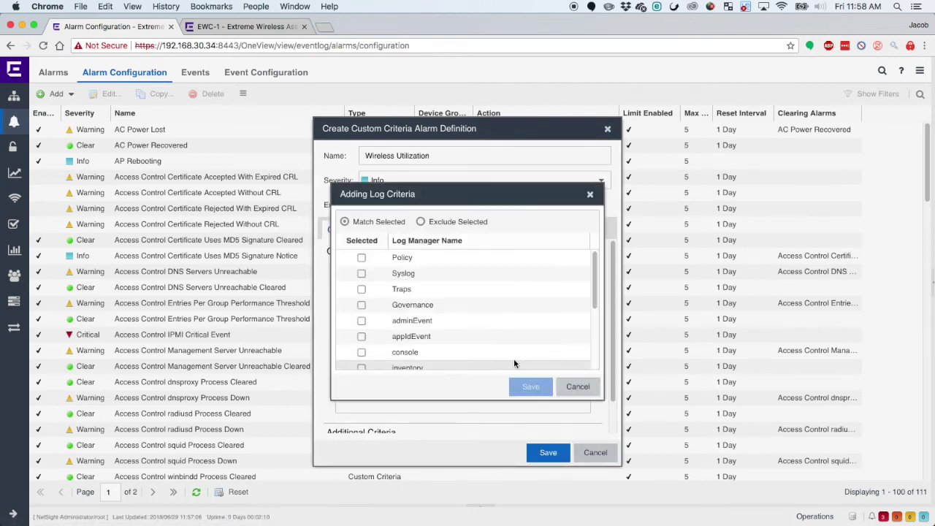
scroll(513, 358, "down", 5)
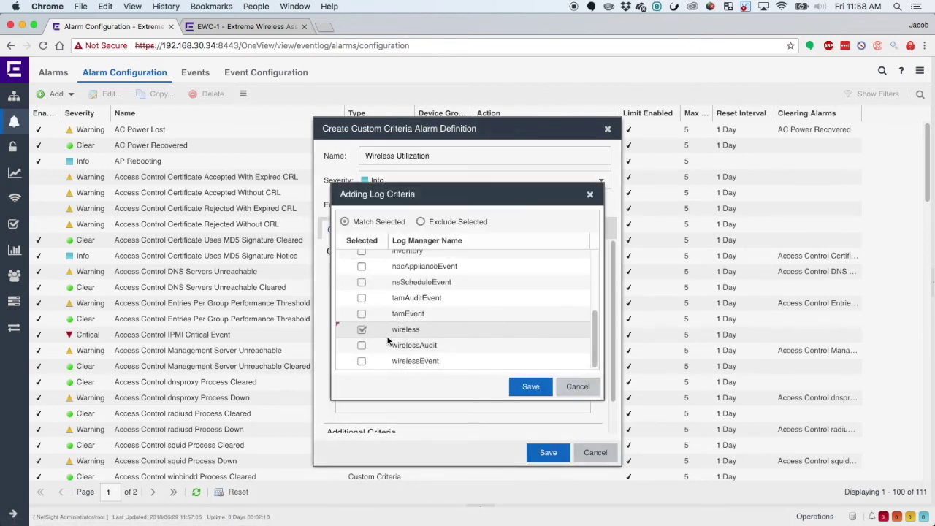
left_click(531, 386)
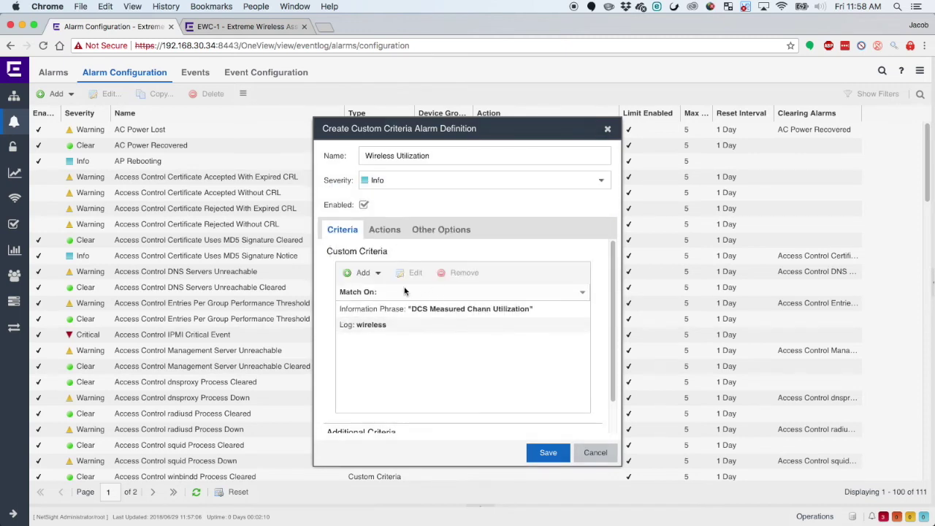
Step: Save the Wireless Utilization alarm definition and check the last page of the alarm definitions for the new wireless alarms
left_click(545, 454)
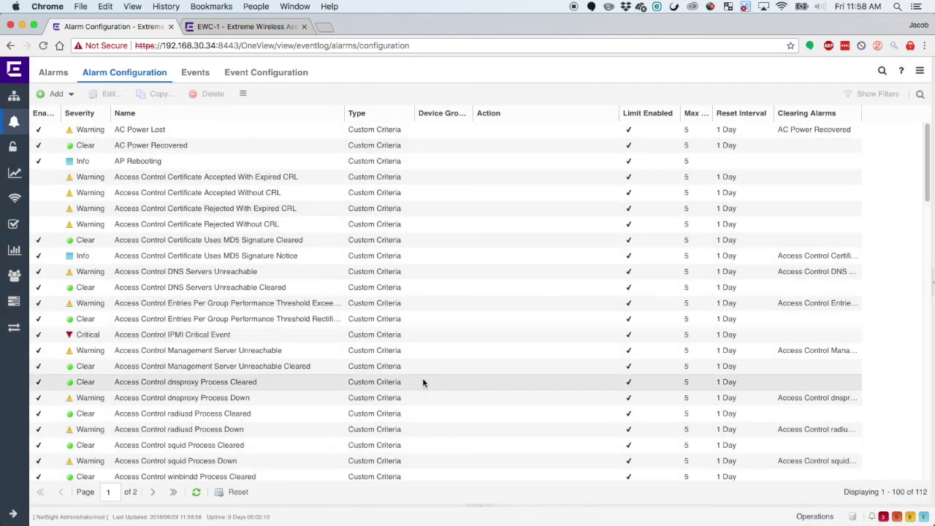
scroll(319, 335, "down", 8)
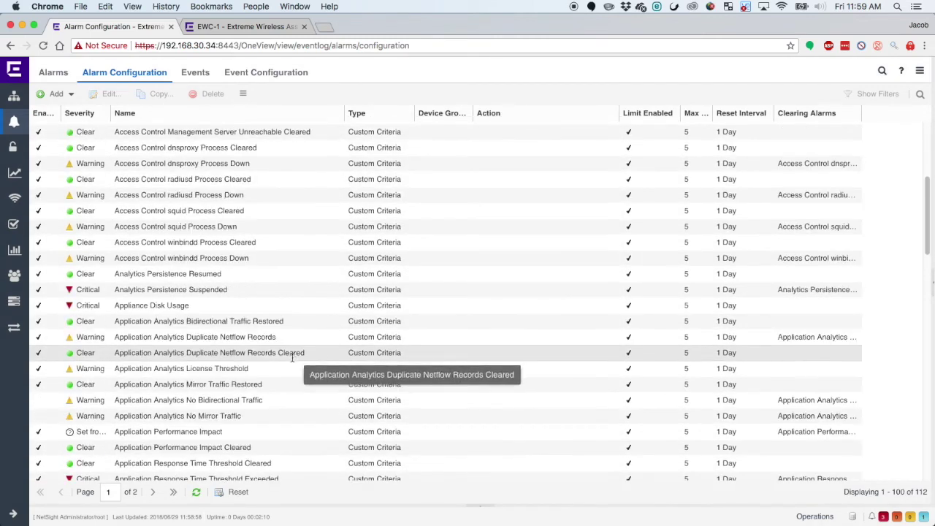
left_click(174, 492)
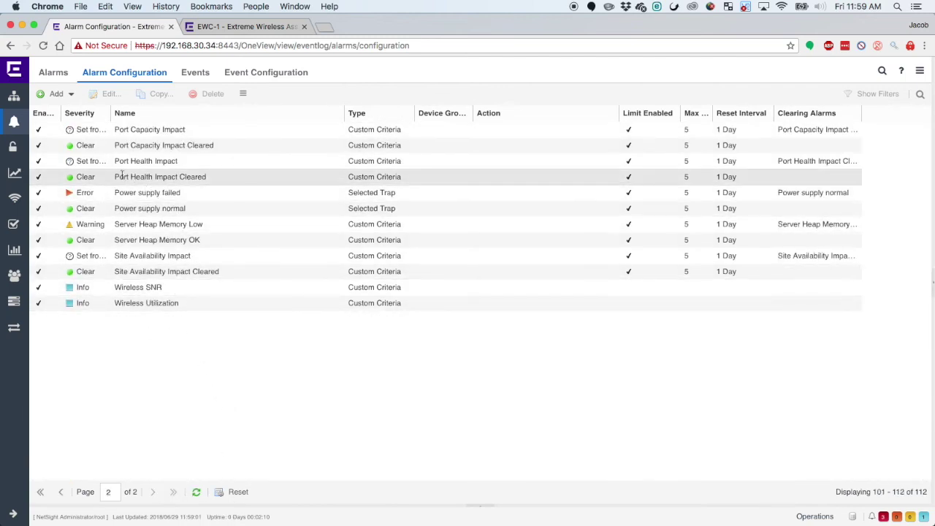
Step: Open the current alarms list and set its automatic refresh interval to 30 seconds
left_click(60, 74)
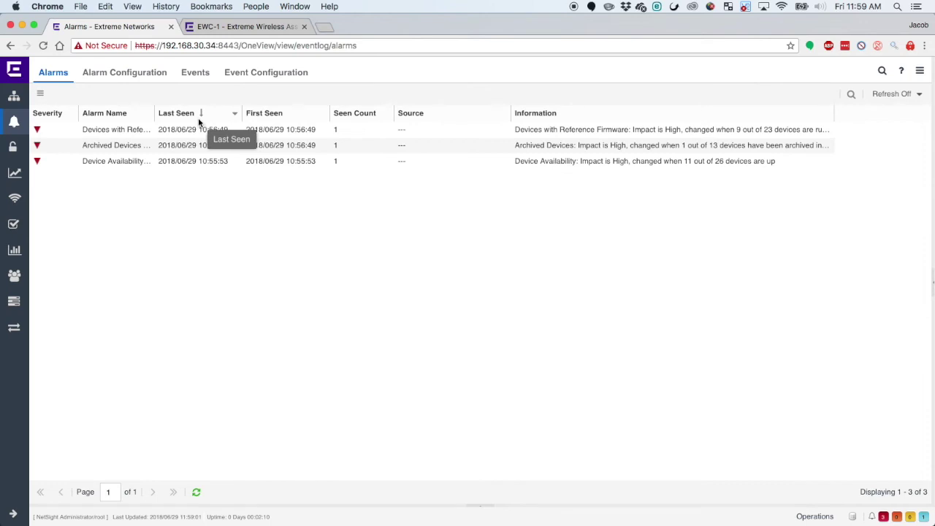
left_click(914, 96)
left_click(914, 96)
left_click(914, 96)
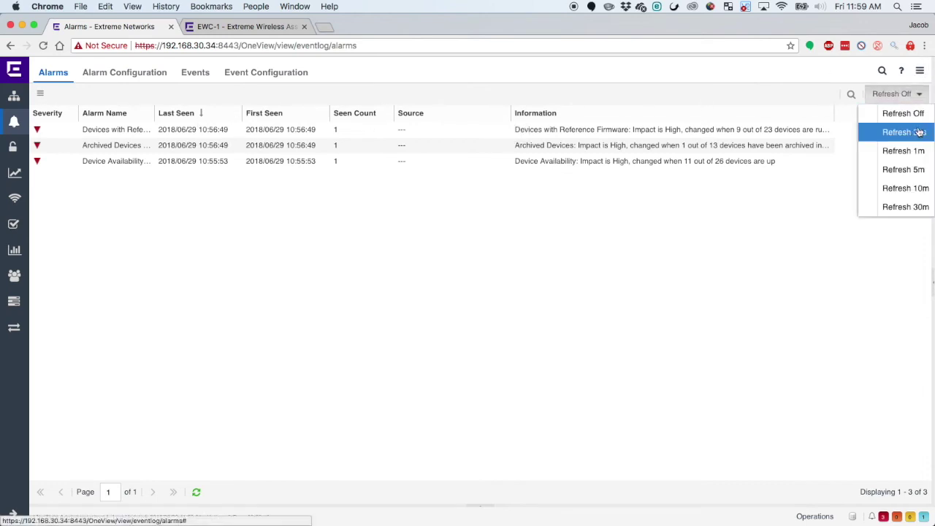
left_click(903, 132)
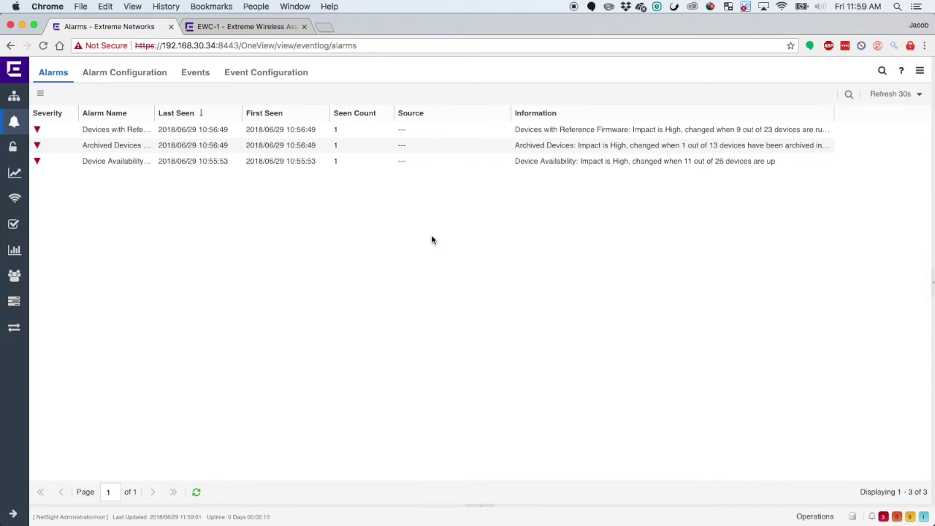
Step: Open the alarms view filtered to Info-severity alarms
left_click(925, 518)
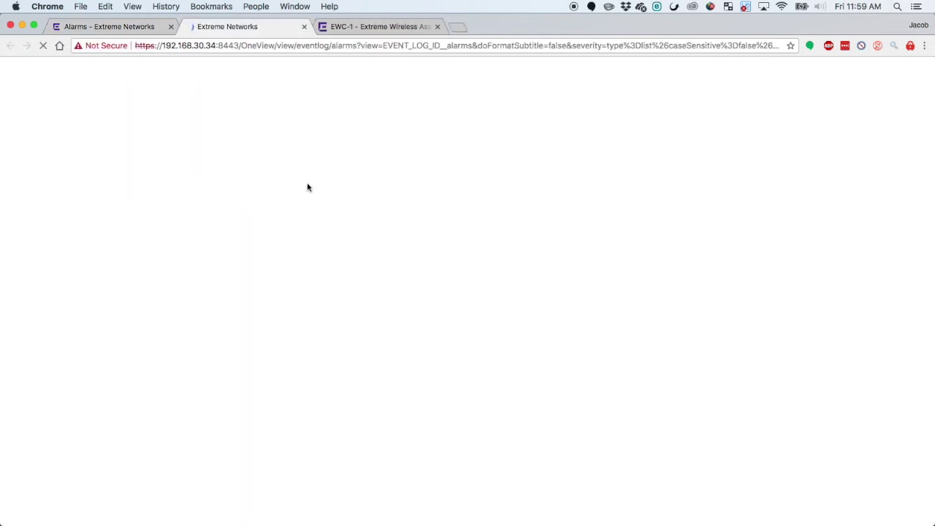